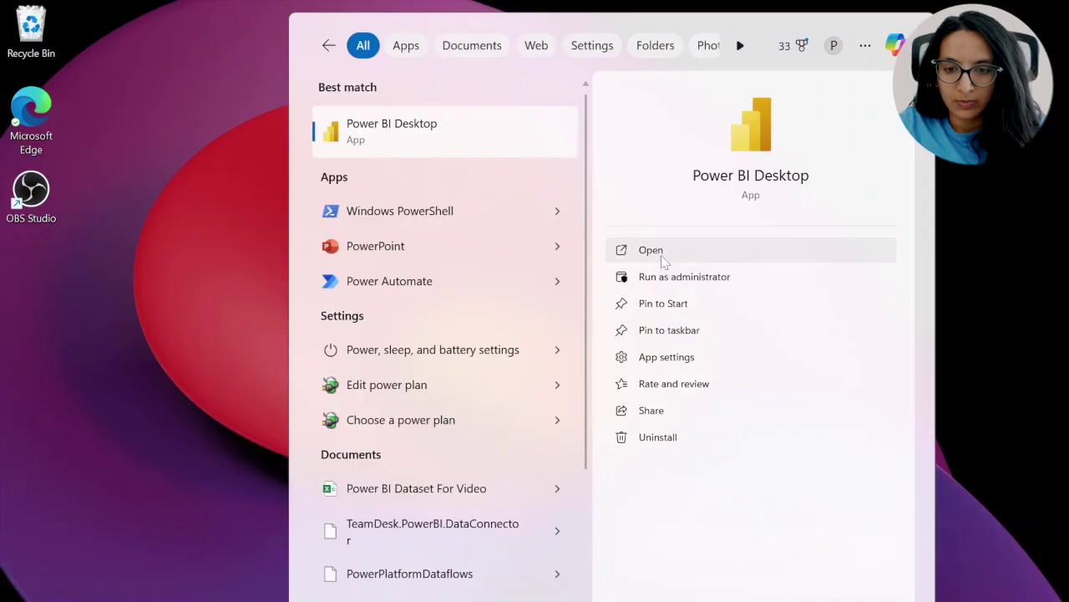
- Start a blank report in Power BI Desktop and connect it to the Excel workbook Power BI Dataset For Video
left_click(661, 255)
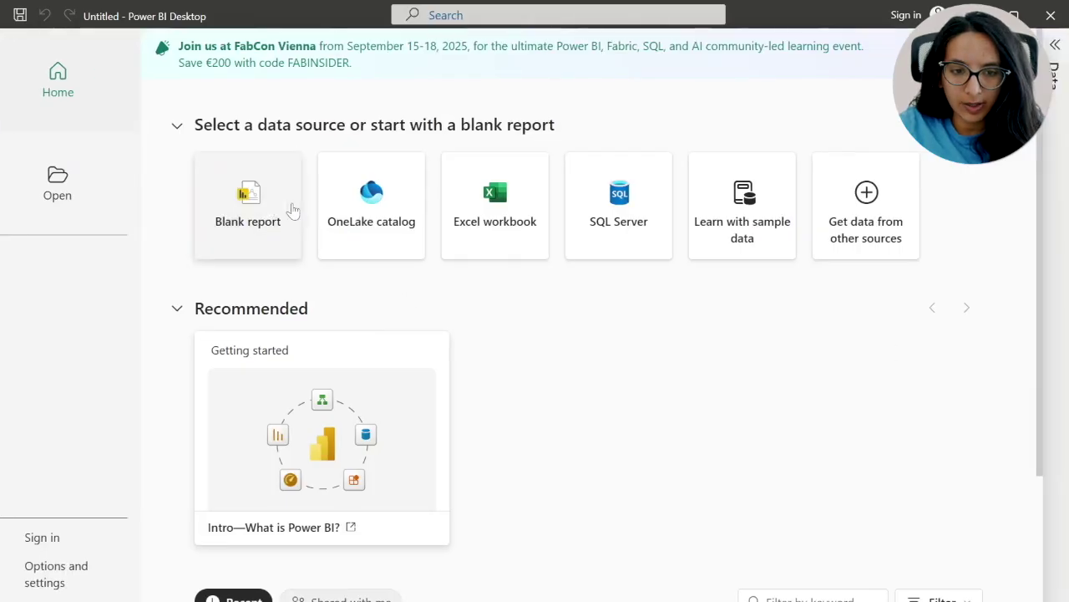
left_click(293, 210)
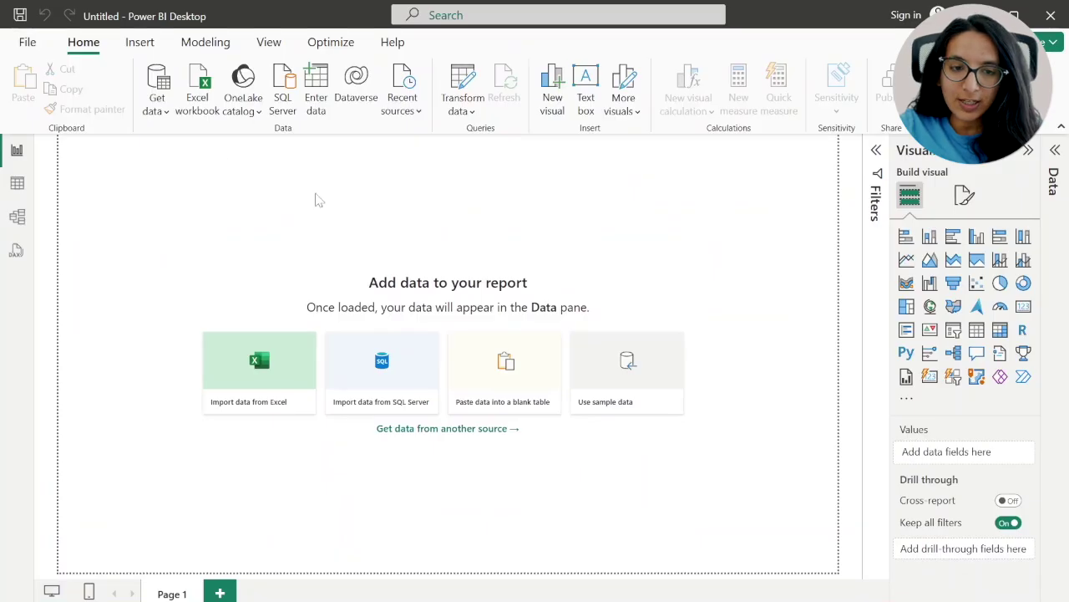
left_click(158, 115)
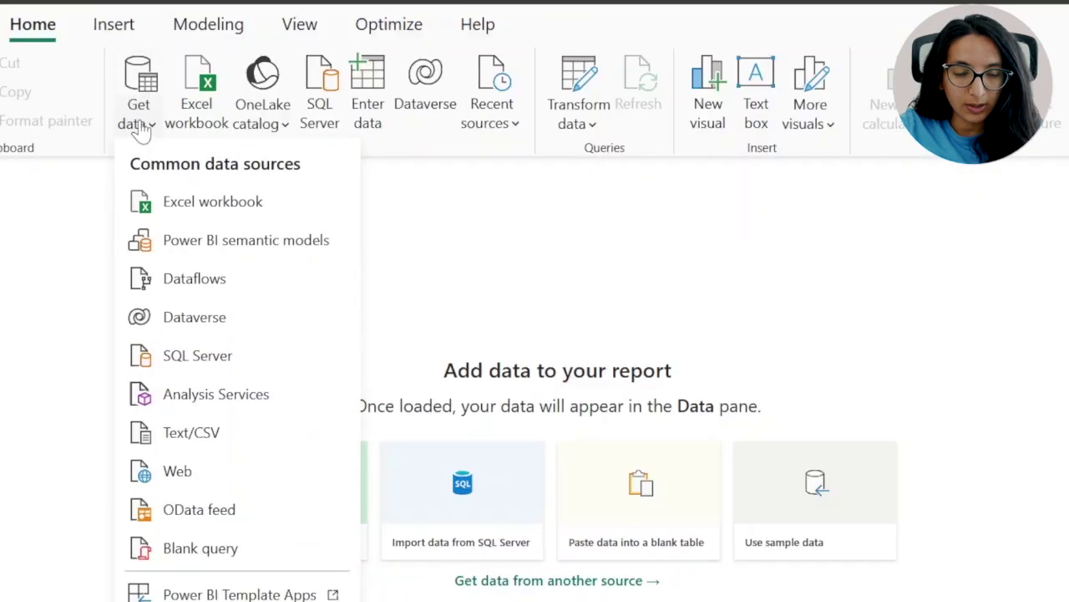
left_click(205, 209)
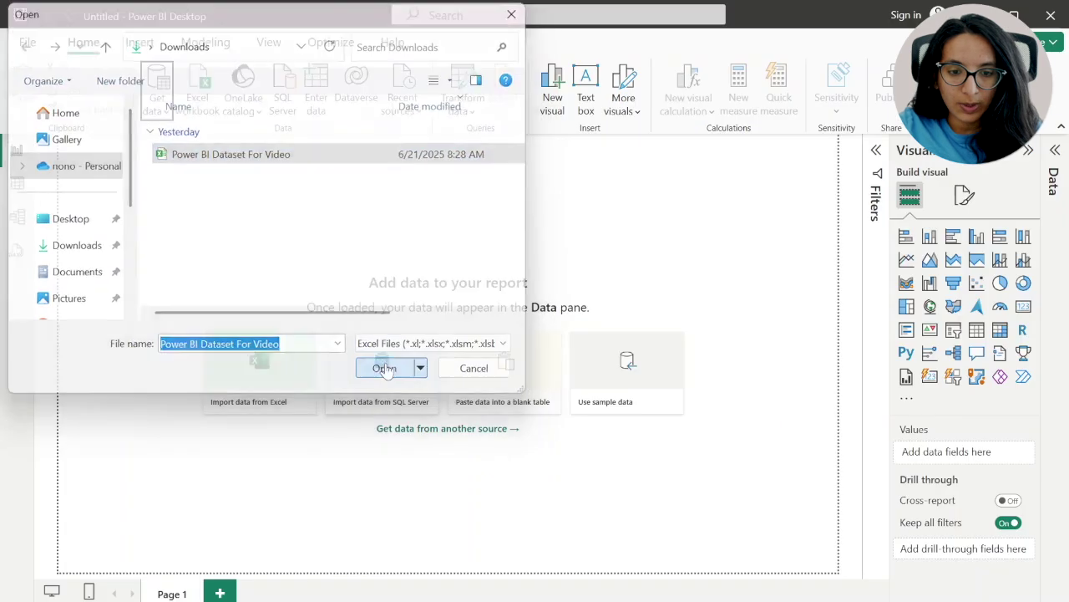
left_click(382, 367)
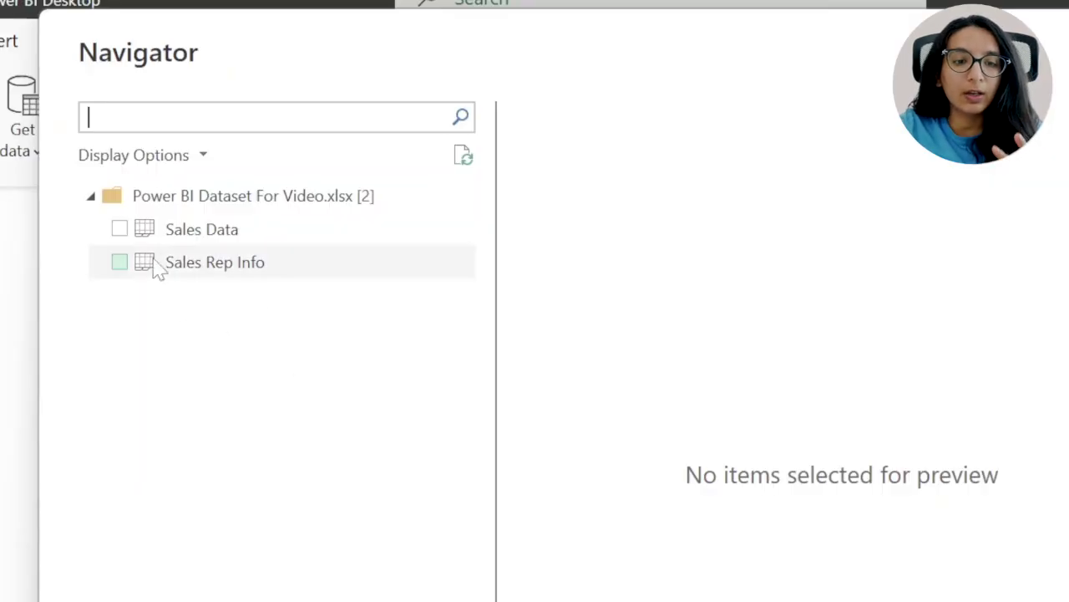
- Select the Sales Data and Sales Rep Info tables and open them for transformation in Power Query Editor
left_click(119, 229)
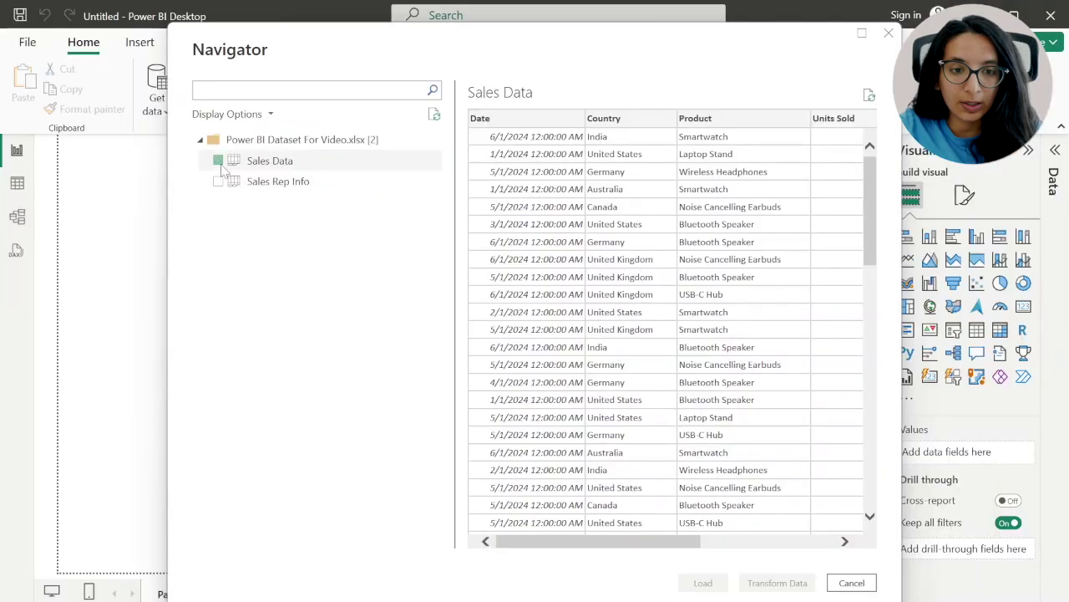
left_click(220, 183)
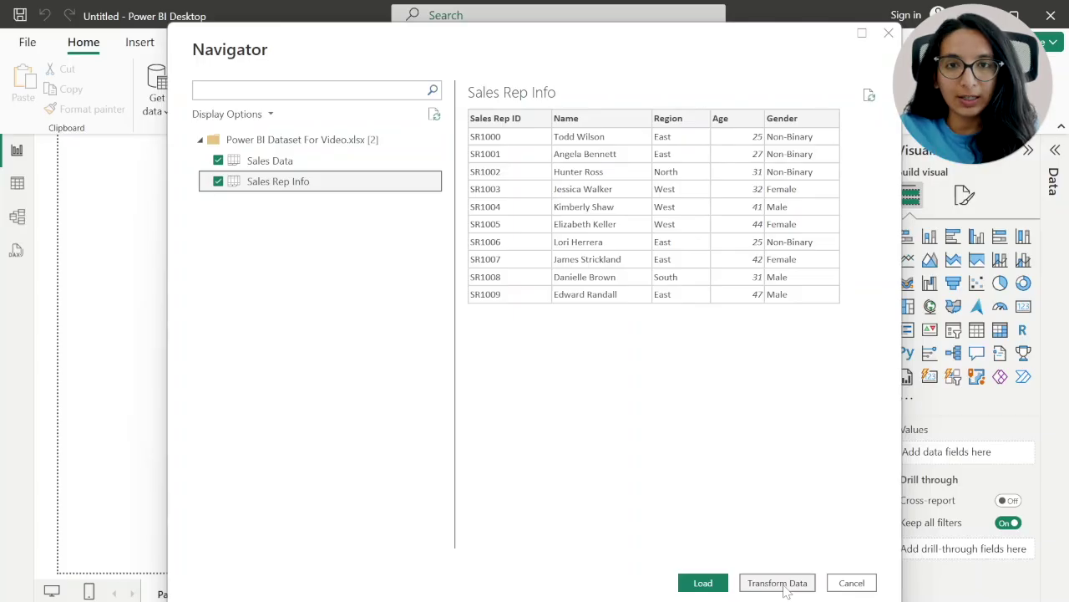
left_click(777, 583)
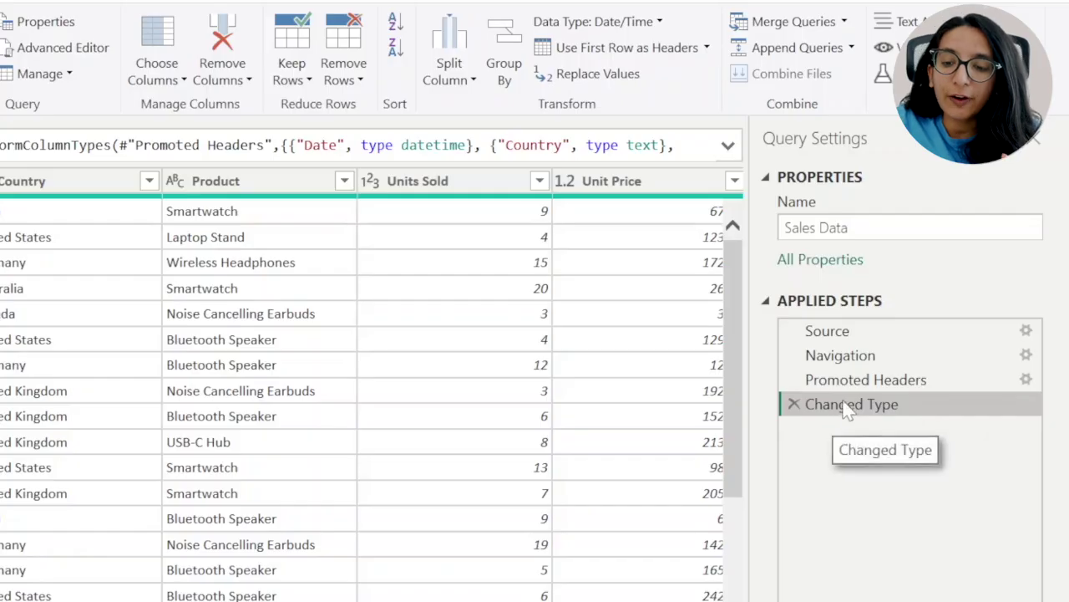
- Within the Changed Type step of Sales Data, set the Date column's type to Date, replacing the current conversion
left_click(912, 296)
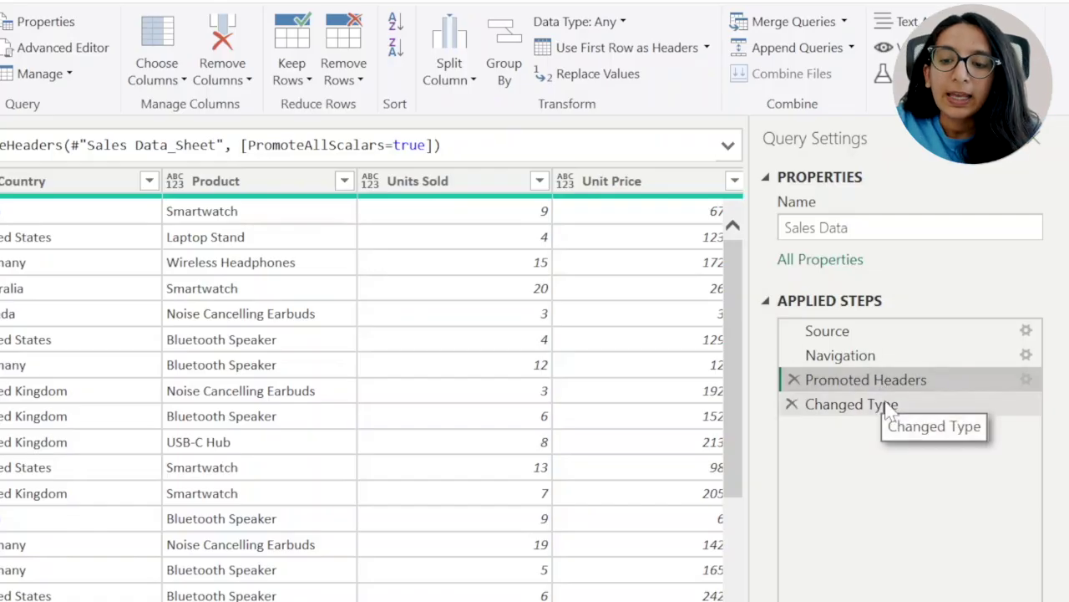
left_click(886, 407)
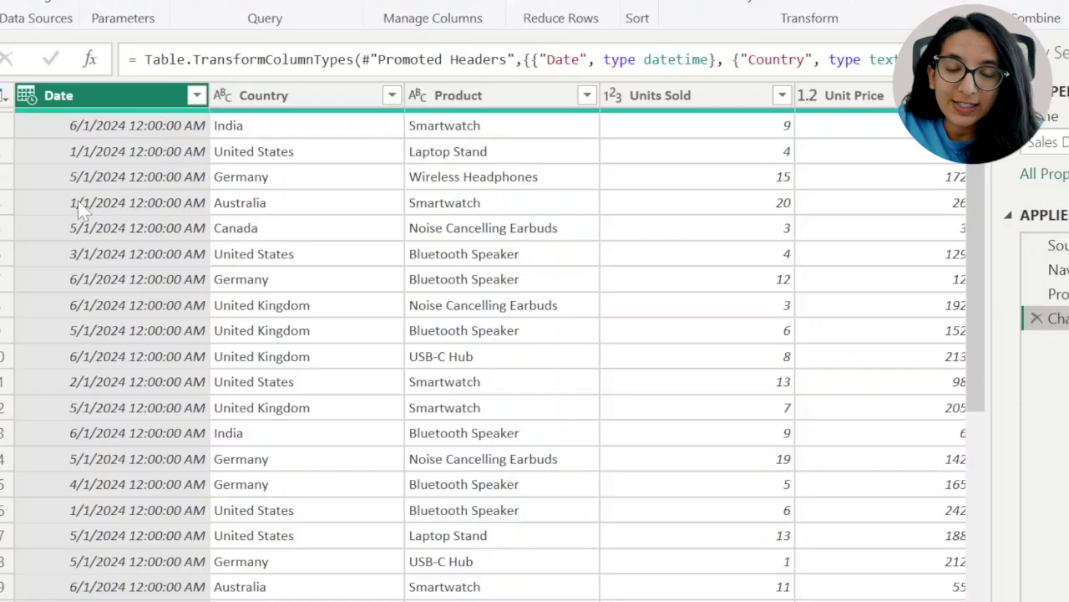
left_click(185, 160)
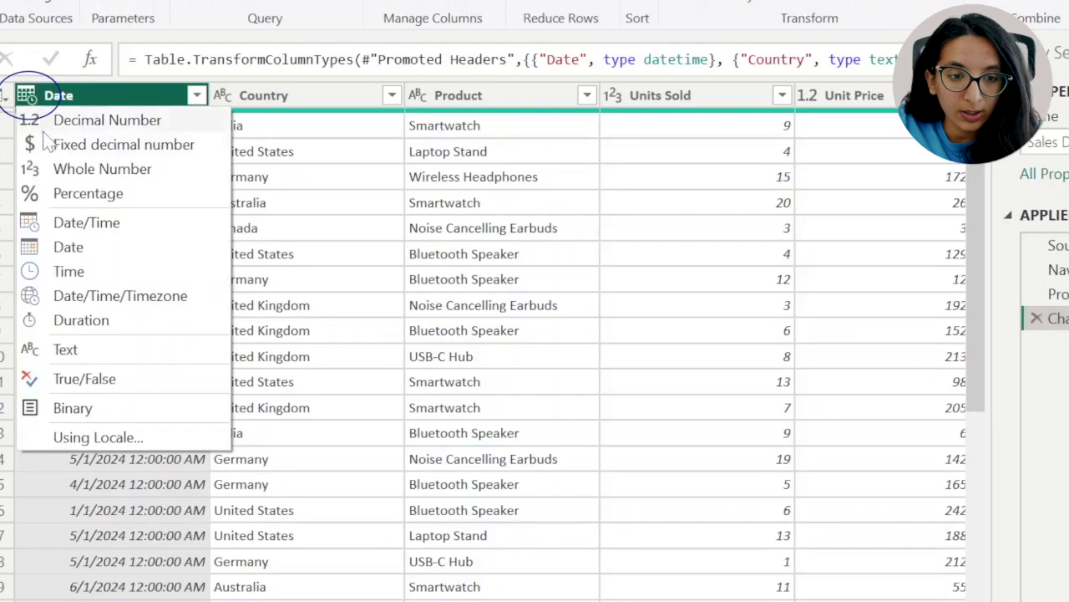
left_click(103, 244)
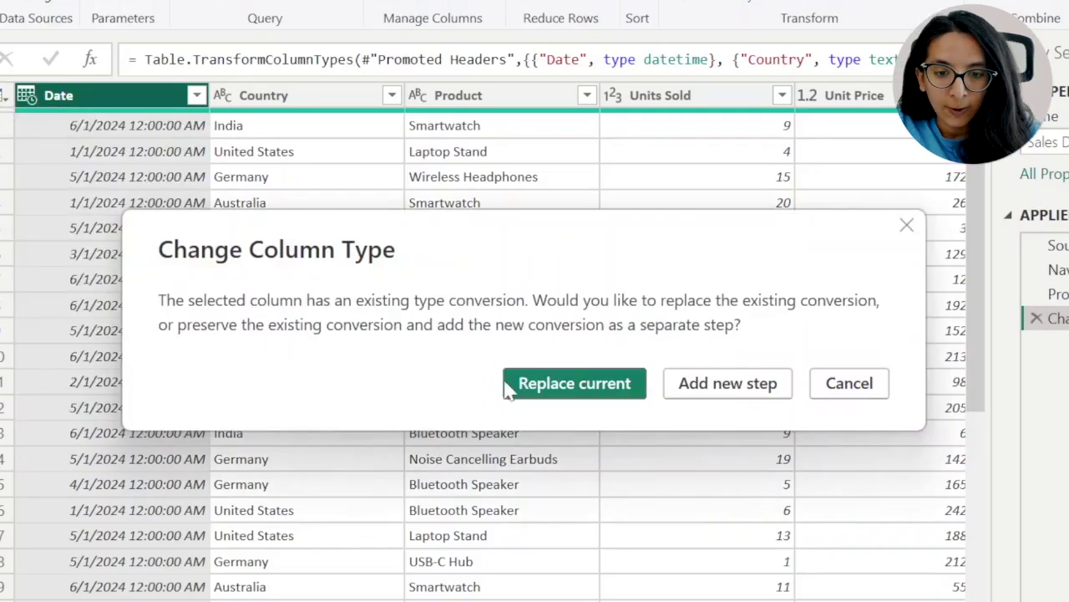
left_click(539, 392)
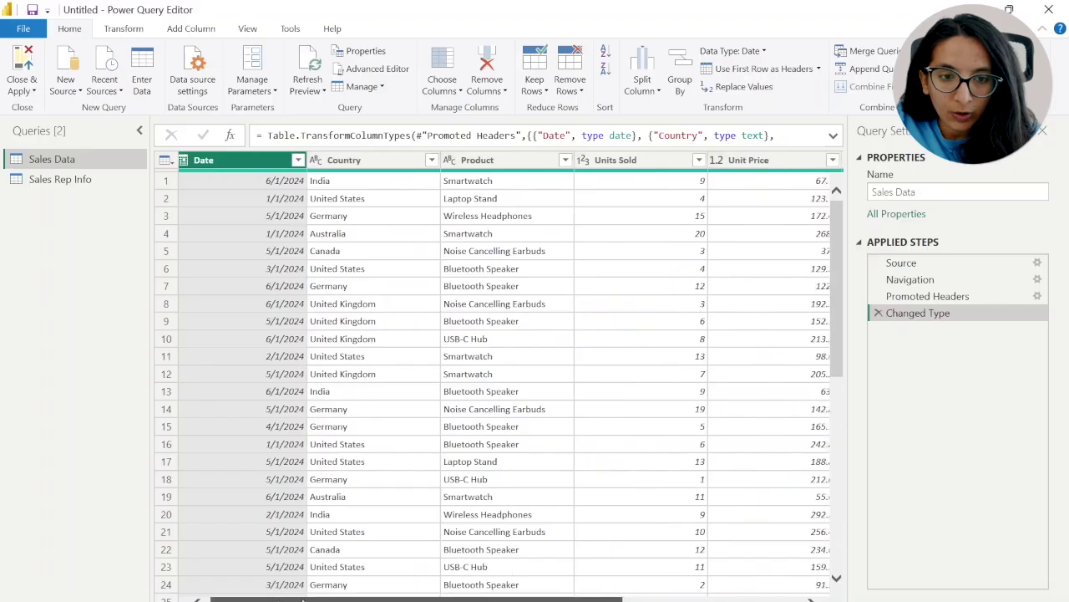
- Change the Unit Price column's type to Fixed decimal number, replacing the current conversion
scroll(493, 376, "right", 5)
scroll(493, 376, "right", 1)
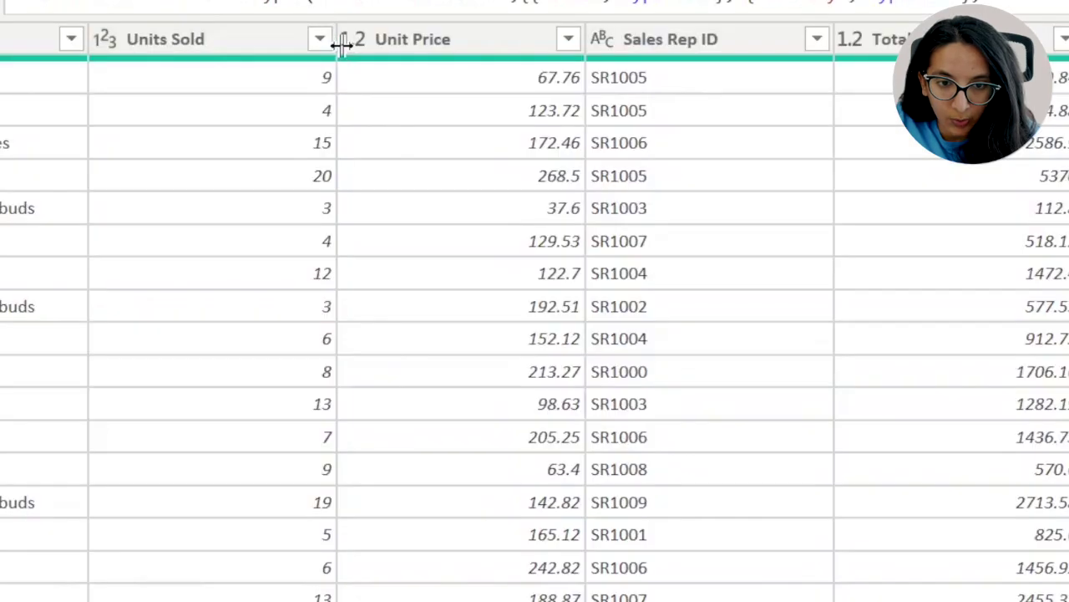
left_click(353, 41)
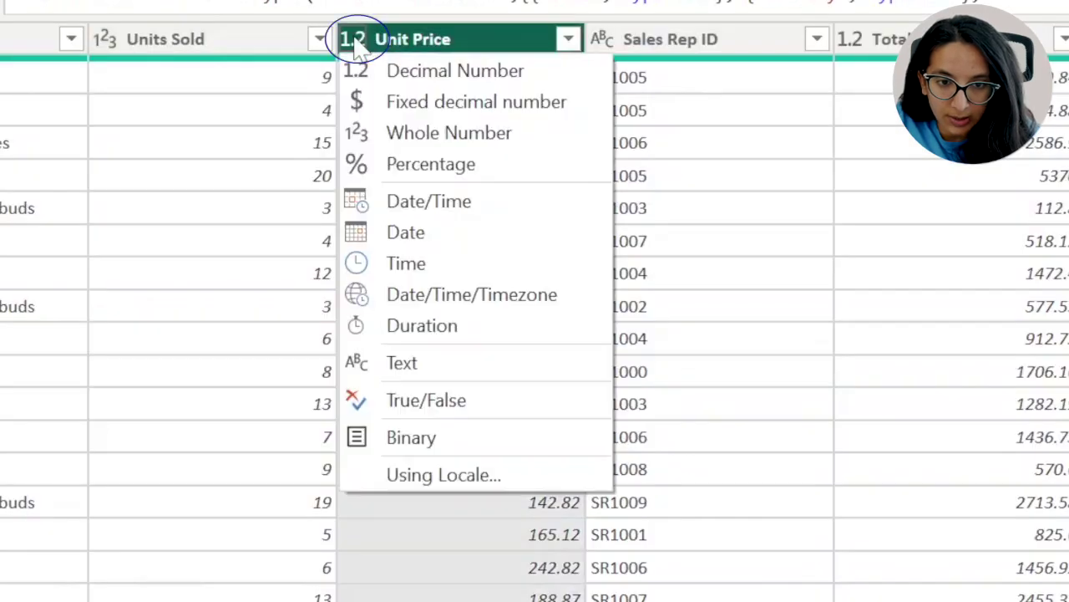
left_click(497, 101)
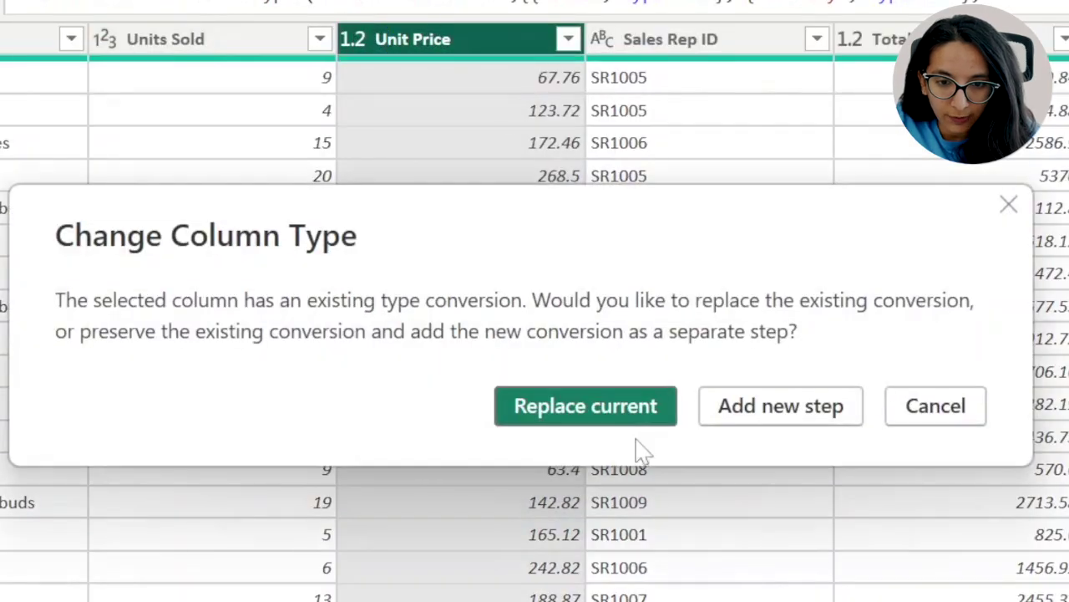
left_click(645, 409)
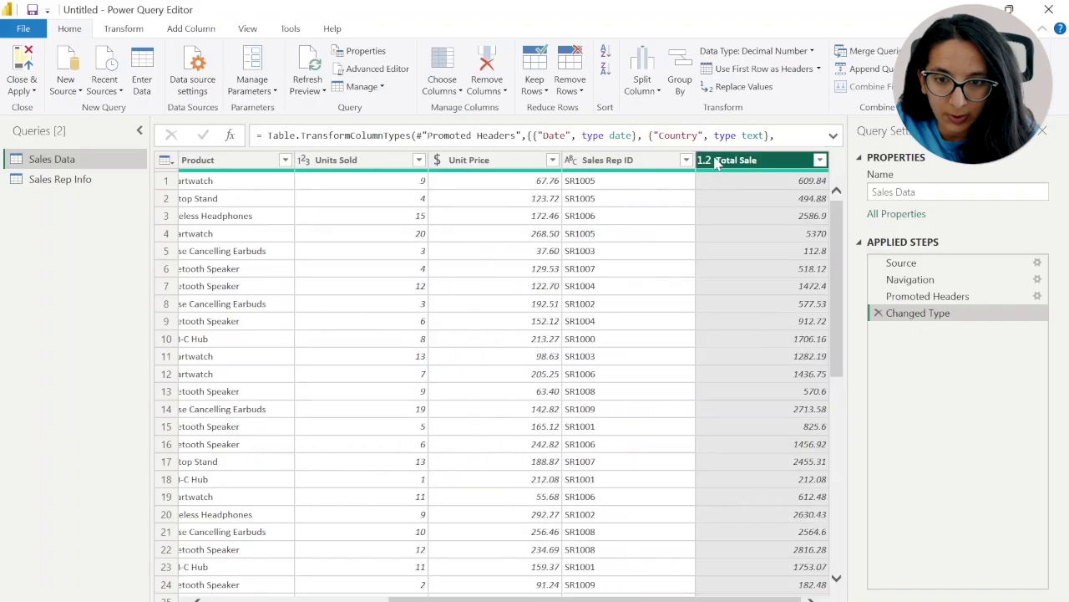
- Change the Total Sale column's type to Fixed decimal number, replacing the current conversion
left_click(875, 39)
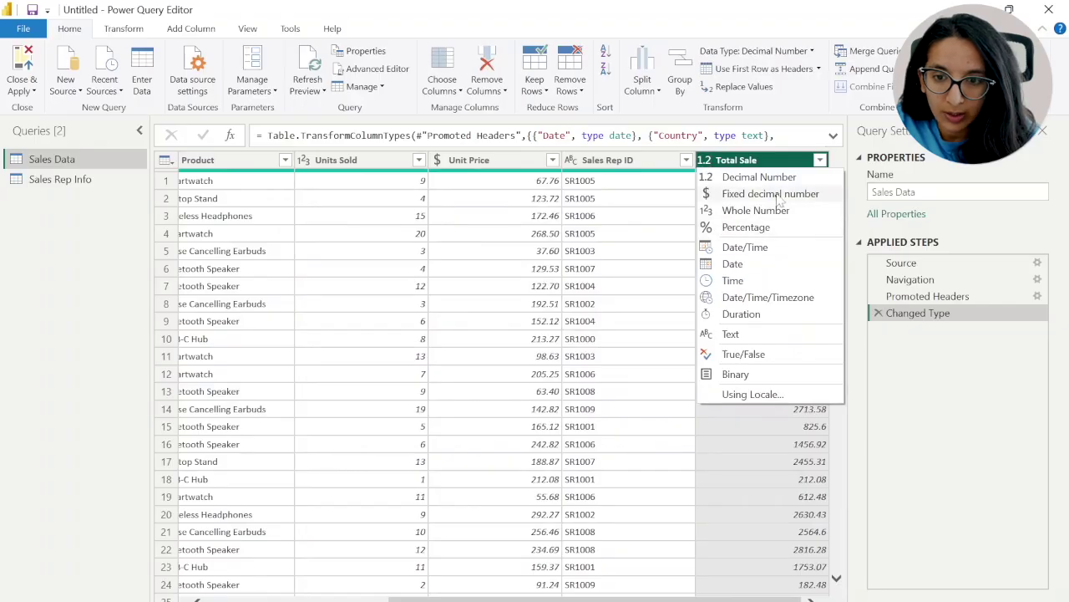
left_click(756, 225)
left_click(589, 358)
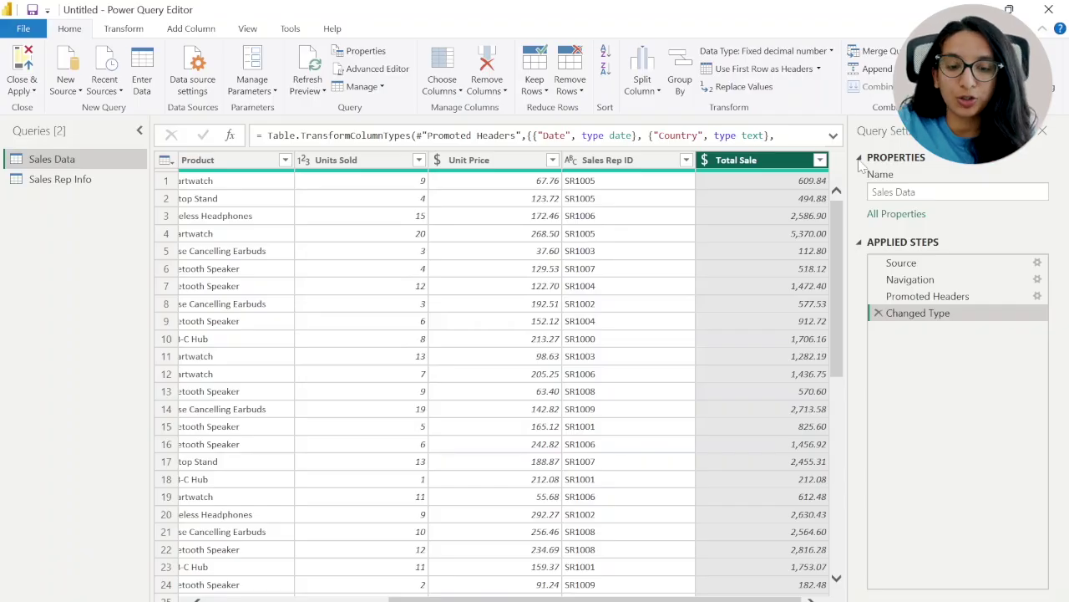
- Examine the Sales Data columns, especially Sales Rep ID, and the related Sales Rep Info query
scroll(208, 173, "left", 5)
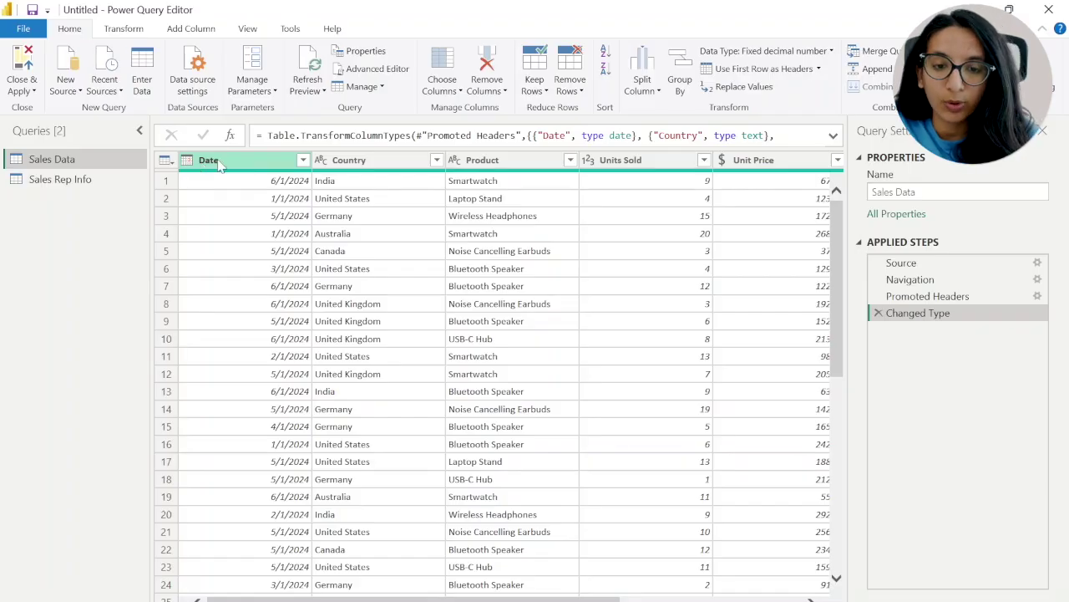
key("ctrl+Right")
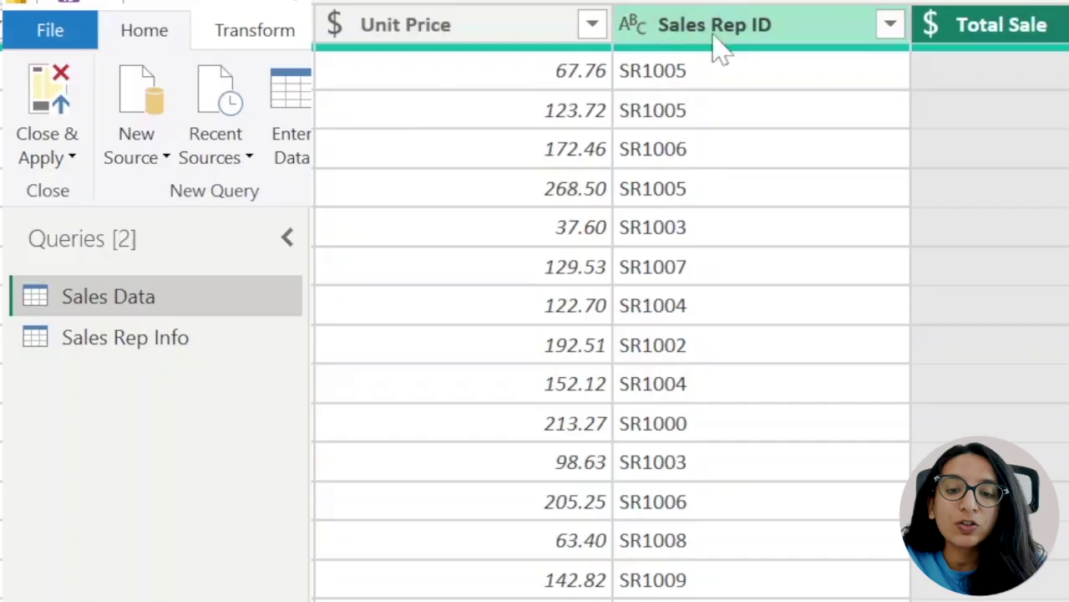
left_click(608, 162)
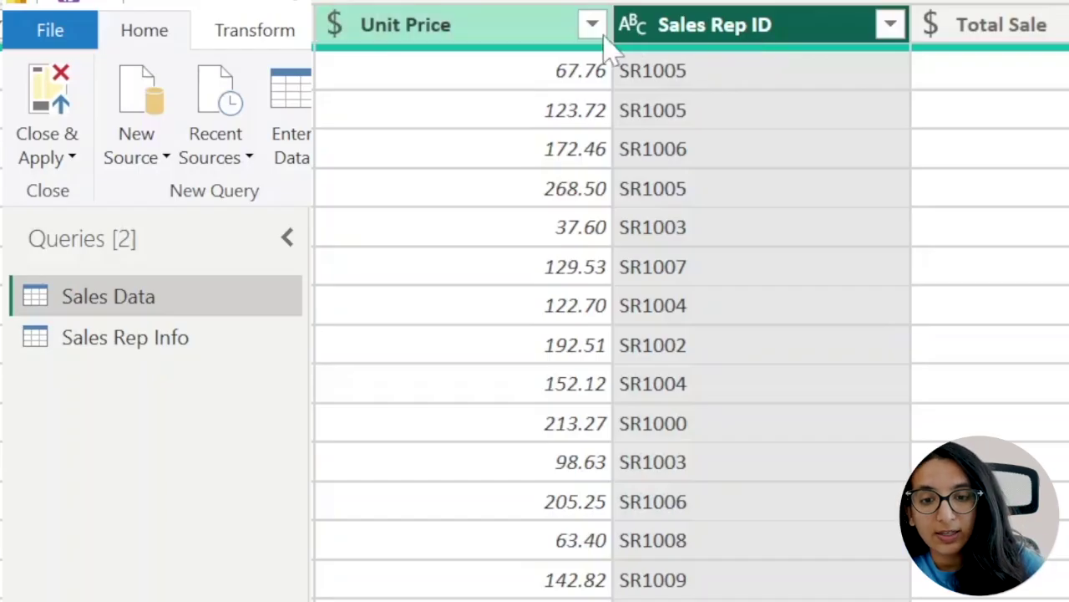
left_click(184, 347)
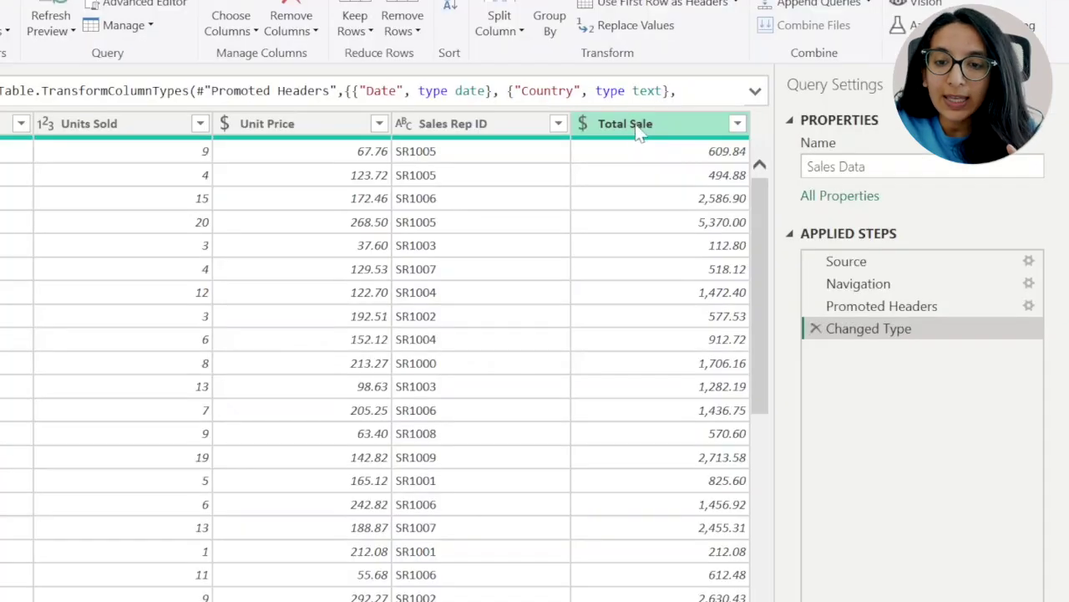
- Rename the Total Sale column in the Sales Data query to Revenue
double_click(747, 164)
type("Revenue")
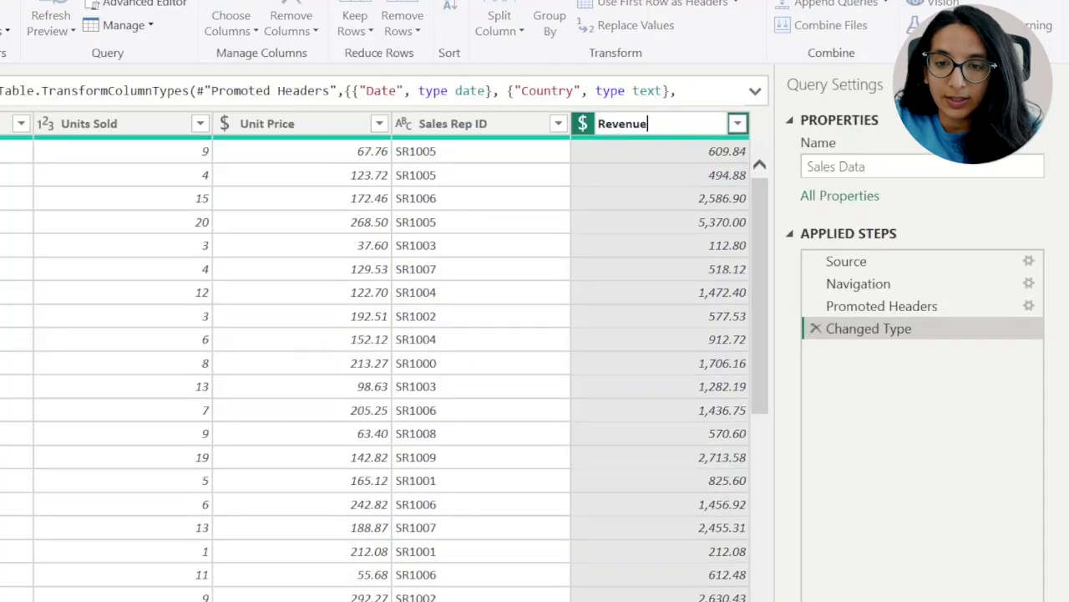
key("Return")
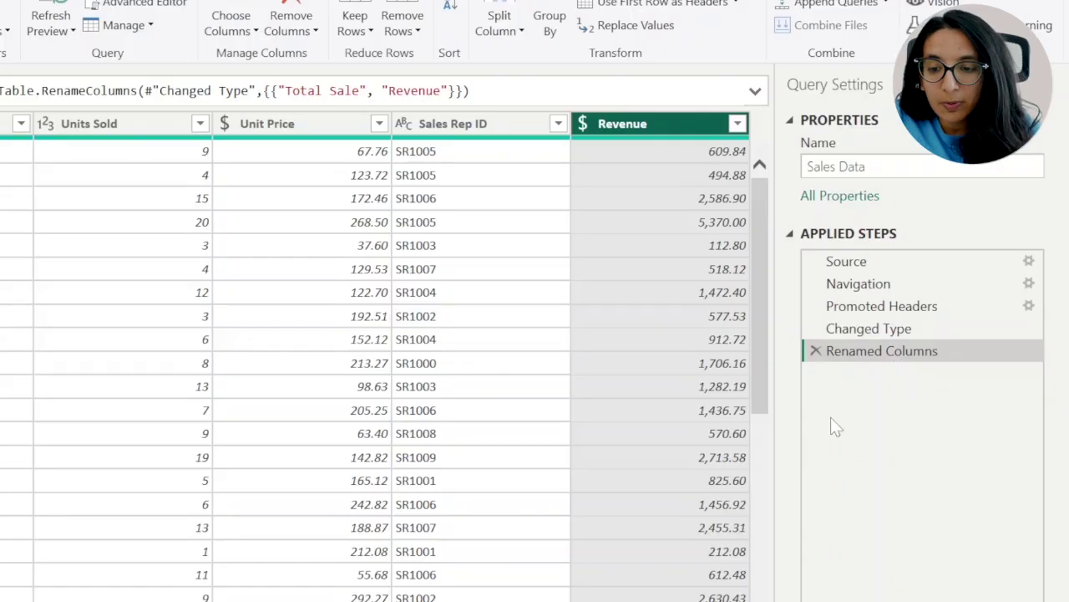
left_click(816, 352)
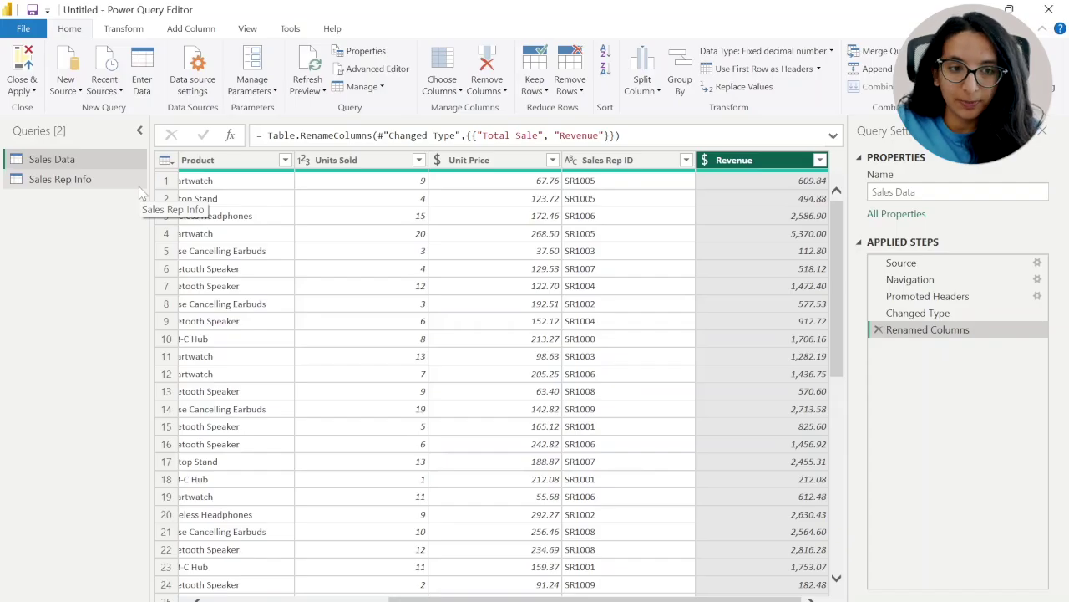
- Apply the query changes, close Power Query Editor, and expand the field lists of Sales Data and Sales Rep Info
left_click(33, 92)
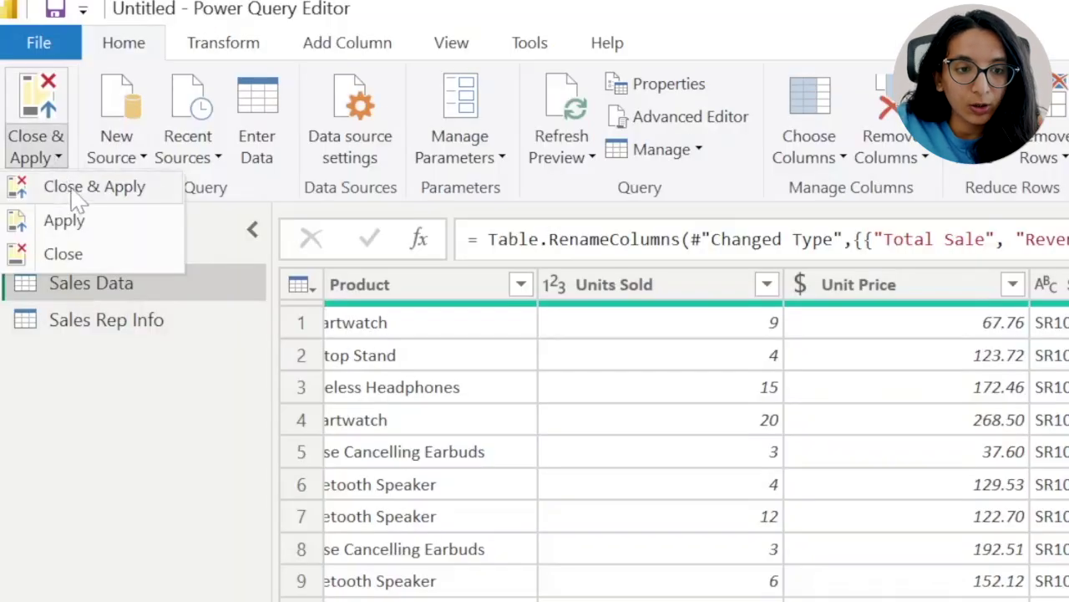
left_click(74, 194)
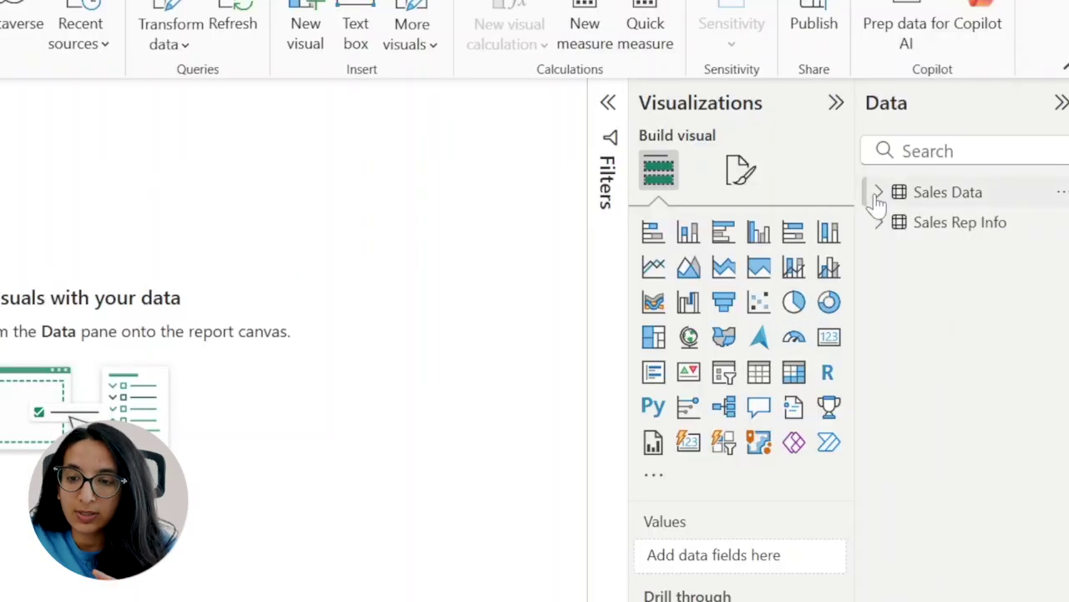
left_click(879, 192)
left_click(881, 434)
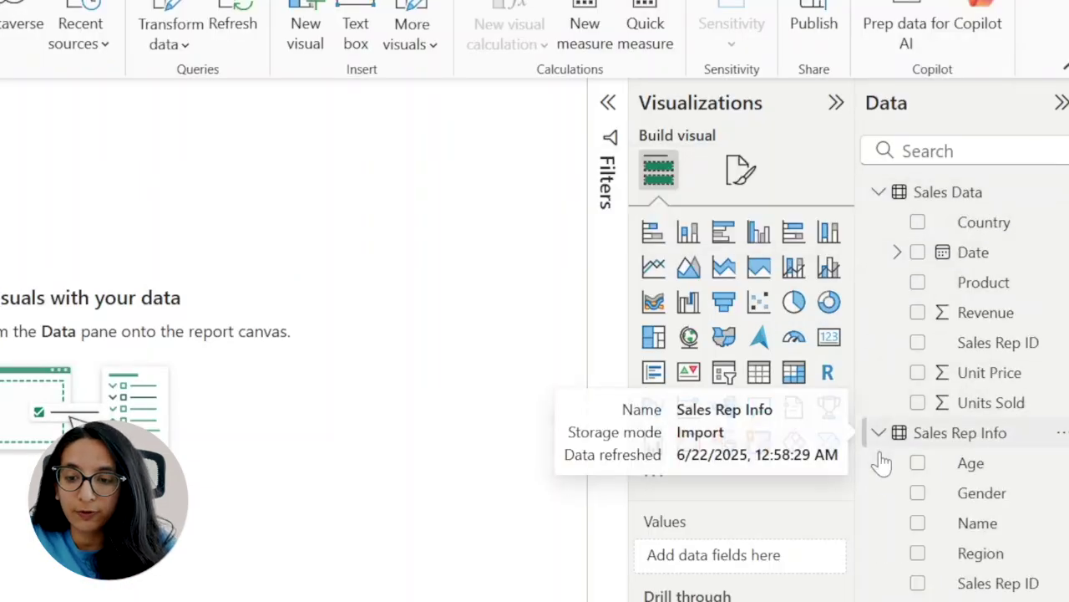
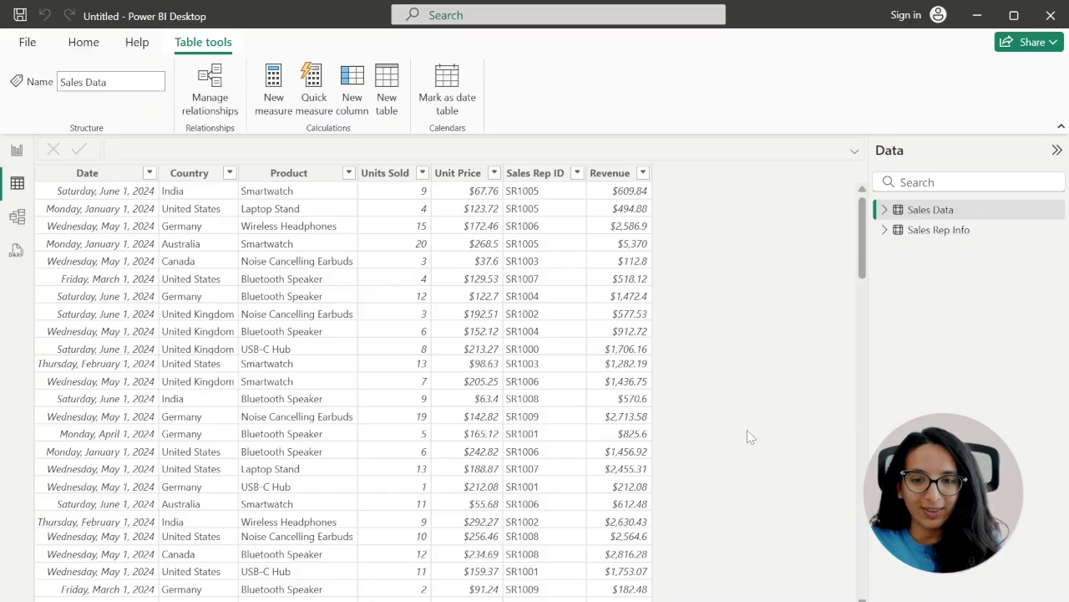
- In the Model view, collapse the relationship properties and move the Sales Data table diagonally down, away from Sales Rep Info
left_click(17, 217)
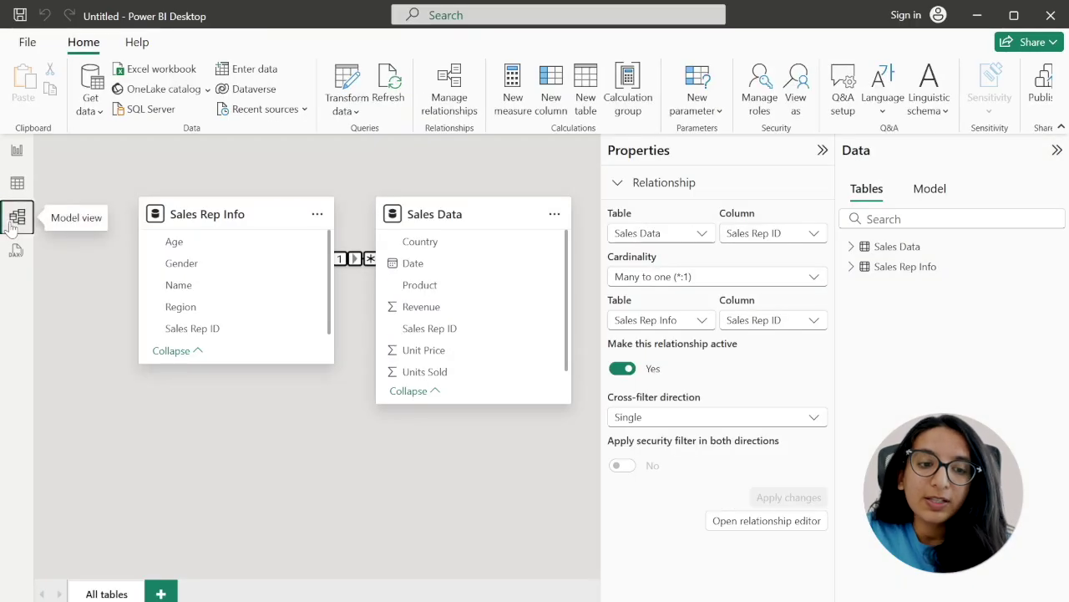
left_click(822, 150)
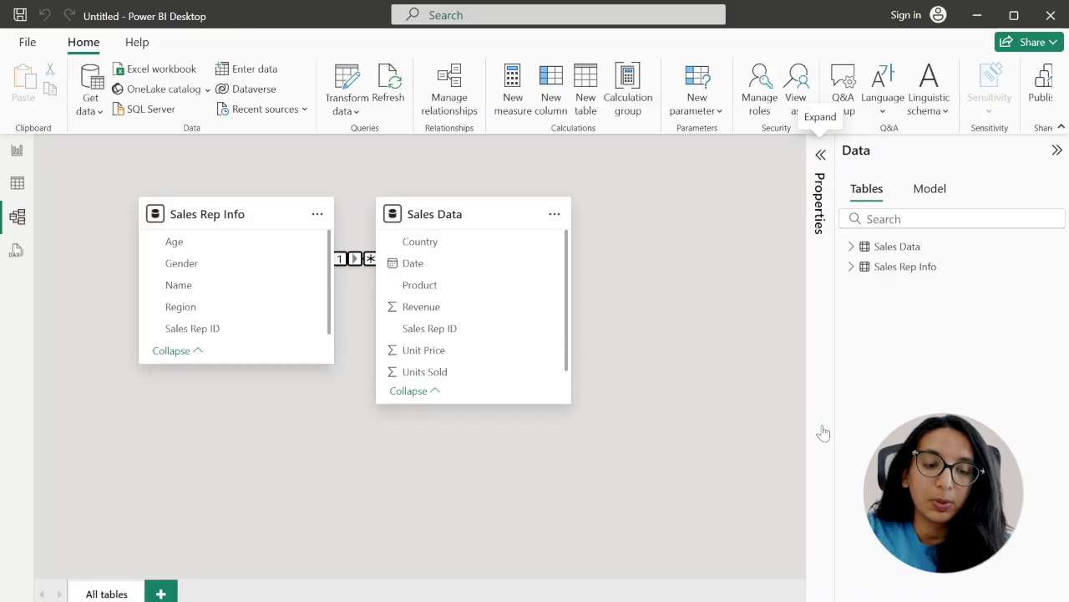
left_click_drag(485, 215, 608, 394)
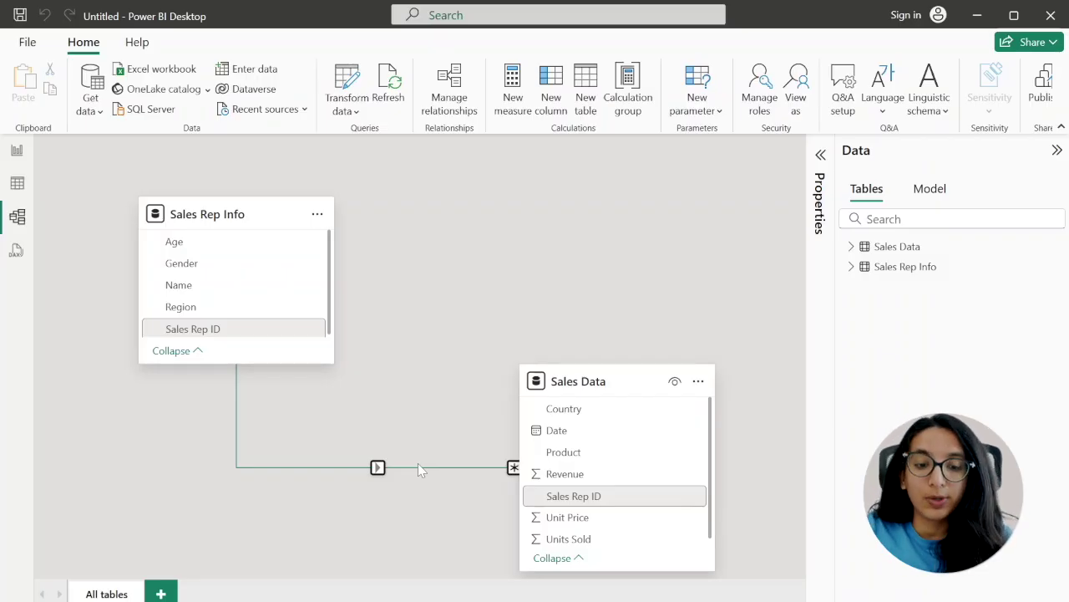
- Delete the relationship between the Sales Rep Info and Sales Data tables
right_click(419, 465)
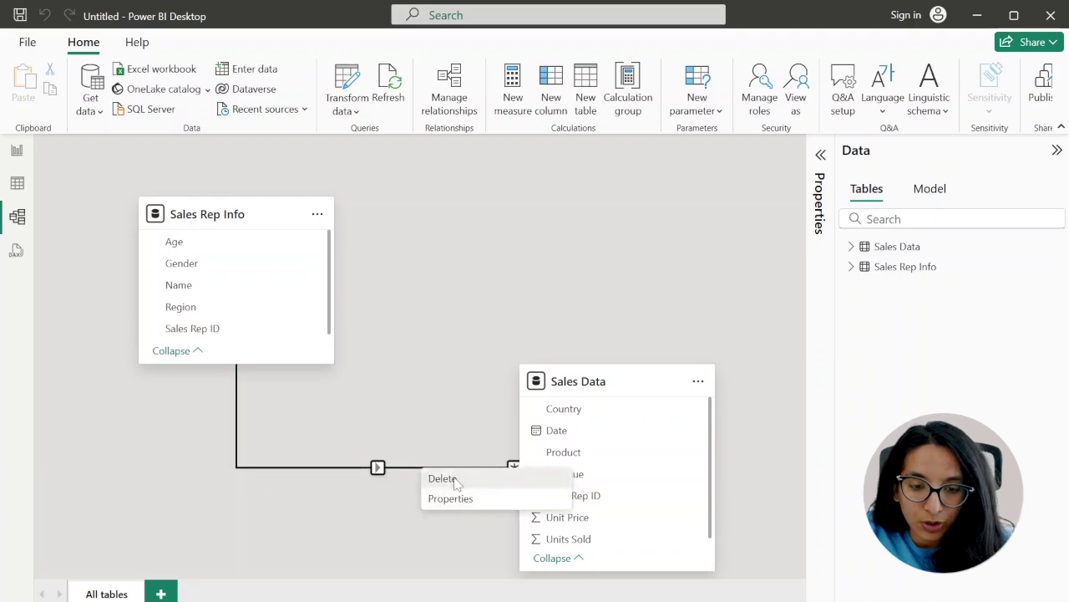
left_click(441, 478)
left_click(628, 372)
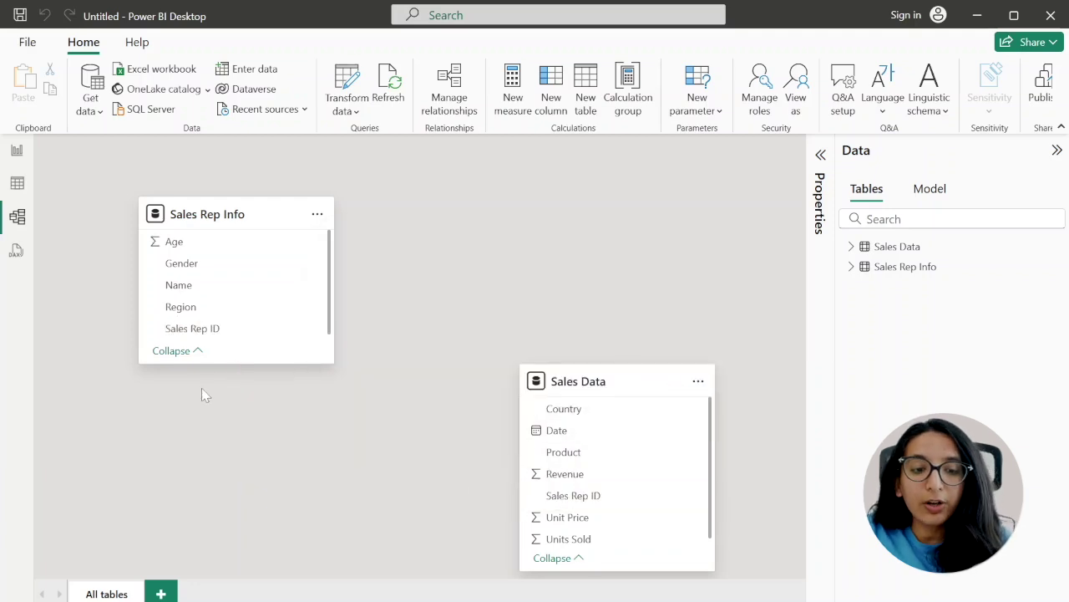
- Create an active one-to-many relationship from Sales Rep Info to Sales Data on Sales Rep ID, with Single cross-filter direction
left_click(214, 334)
left_click_drag(214, 334, 611, 496)
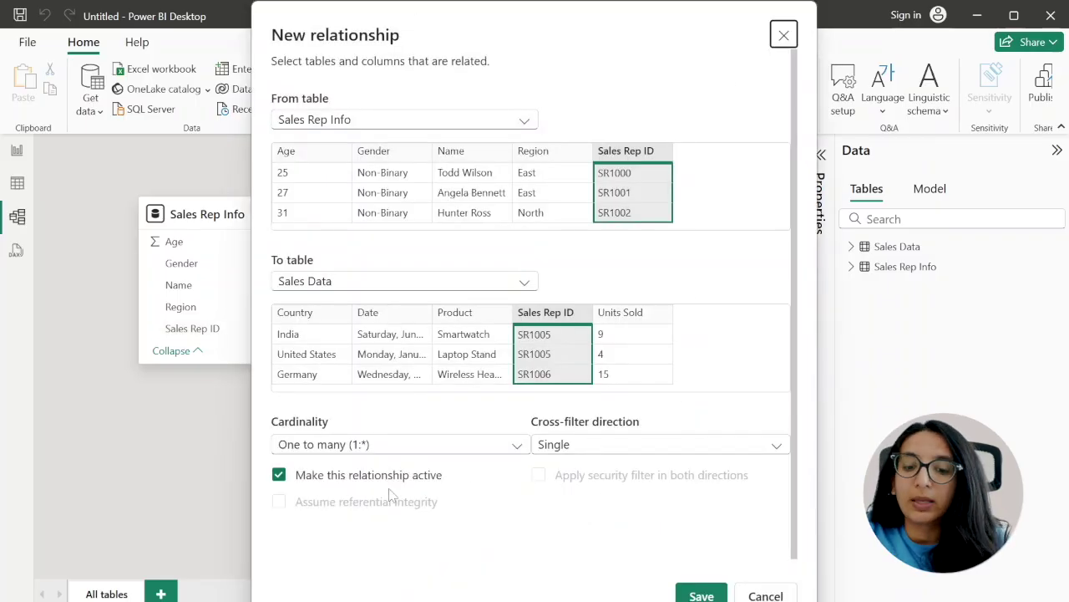
left_click(700, 595)
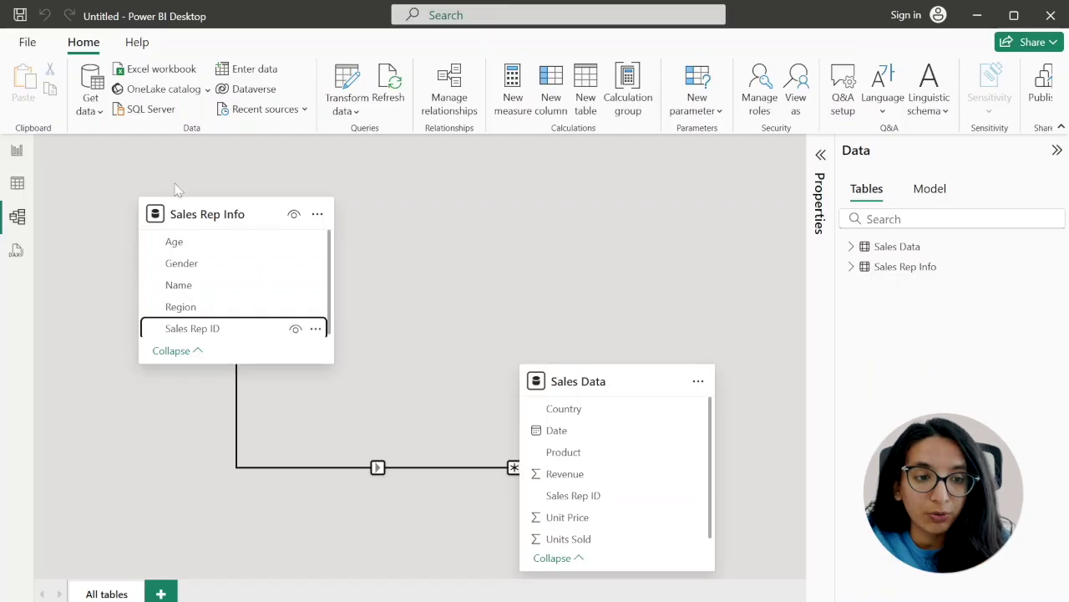
- In the Report view, build a stacked column chart of Revenue by Product, enlarge it and place it at the page's lower left
left_click(16, 153)
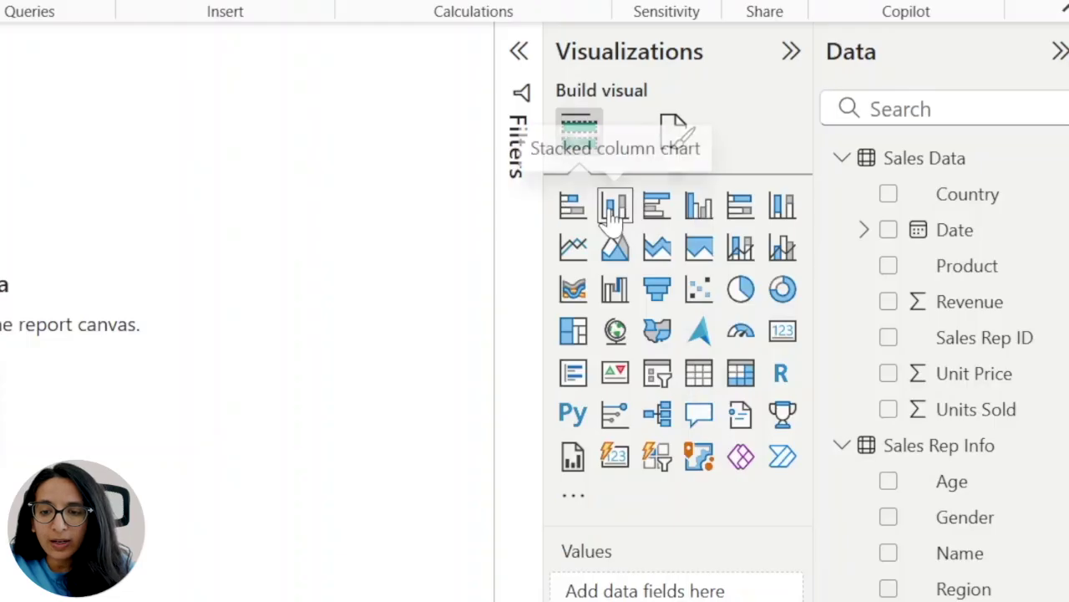
left_click(807, 238)
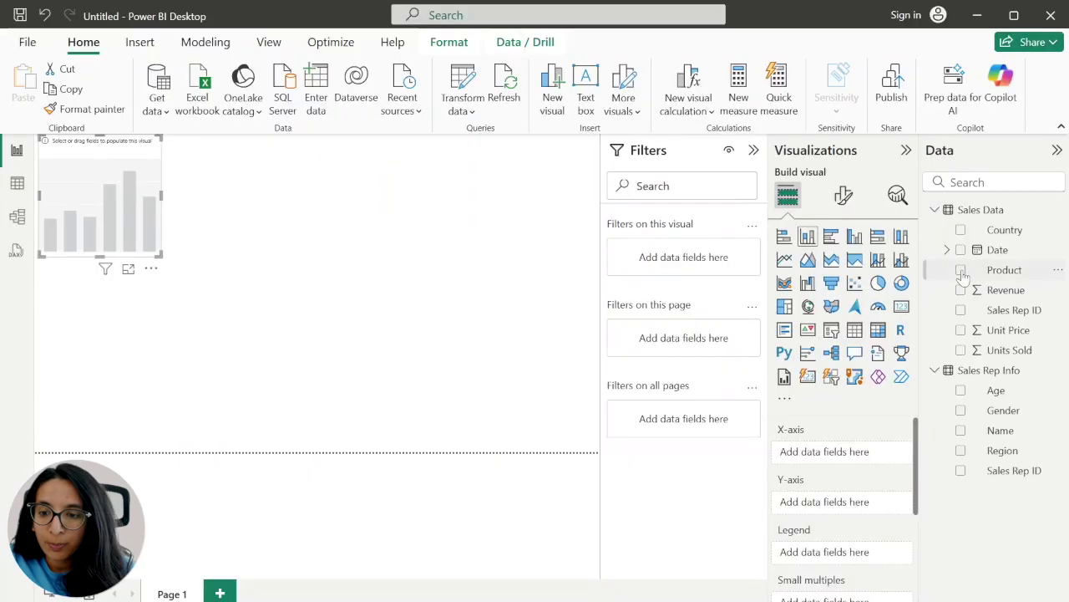
left_click(888, 265)
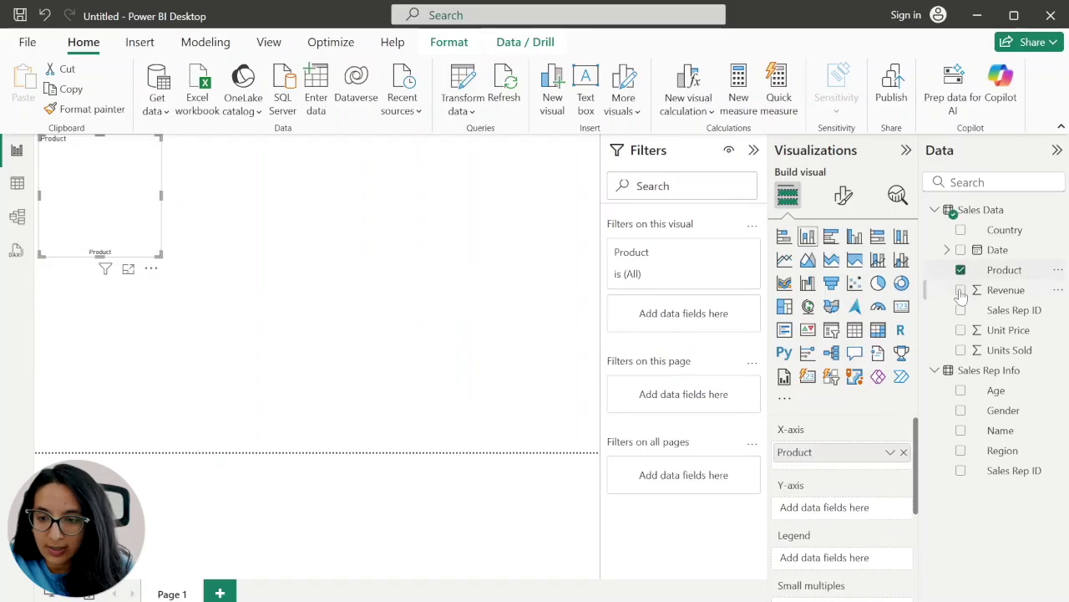
left_click(960, 290)
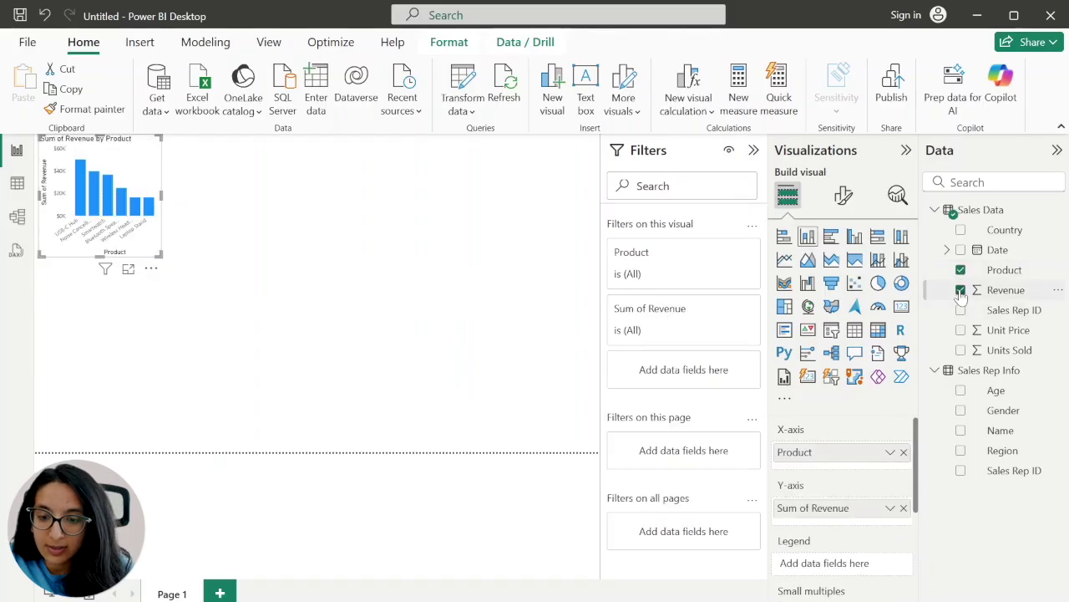
left_click_drag(131, 168, 277, 308)
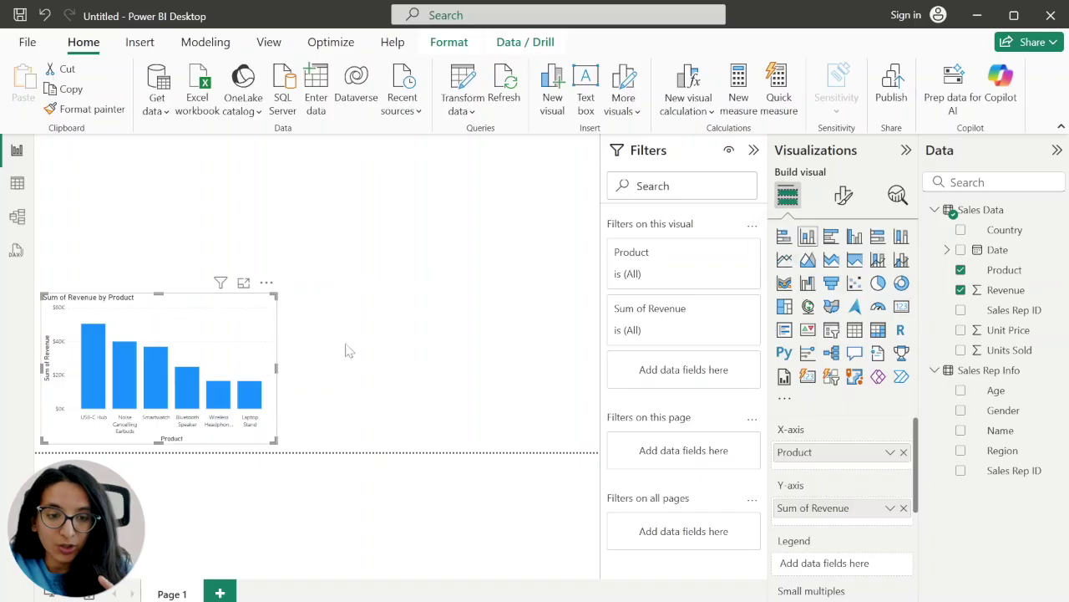
- Try changing the revenue-by-product column chart to a line chart and undo the change
left_click(315, 322)
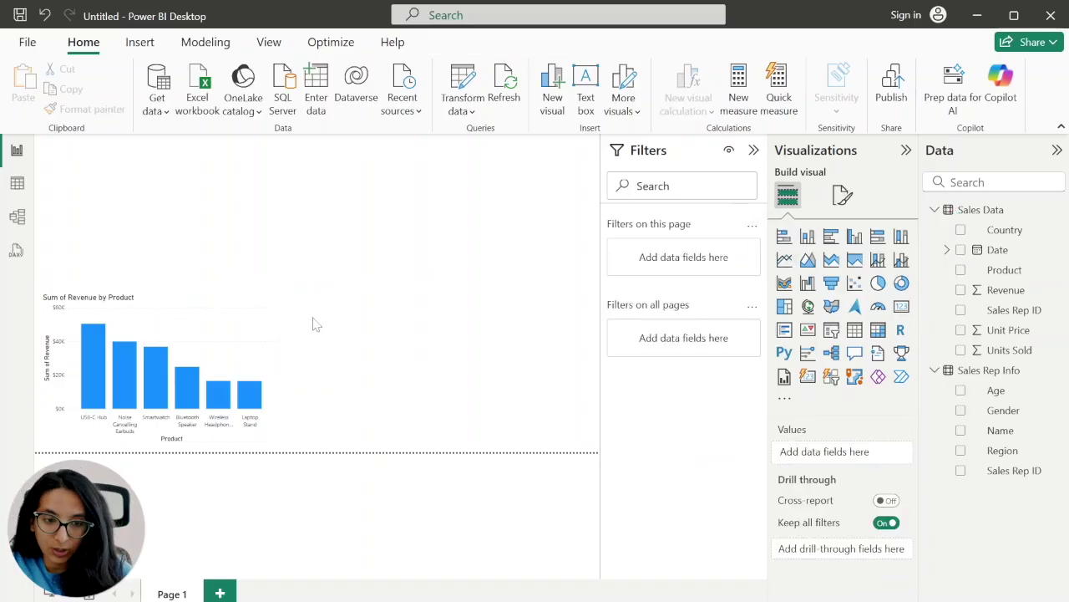
left_click(247, 307)
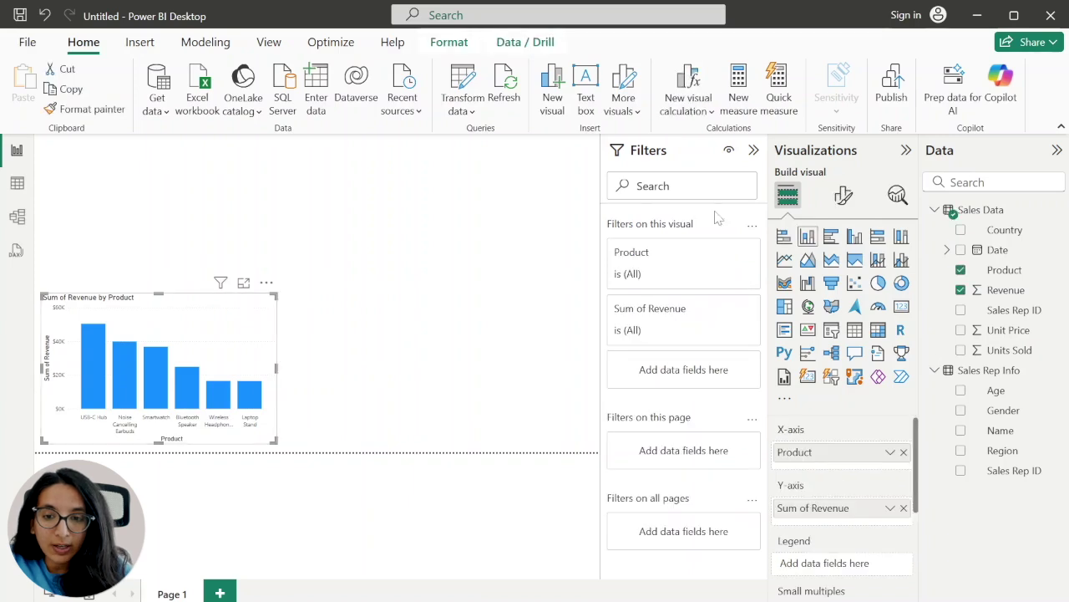
left_click(784, 259)
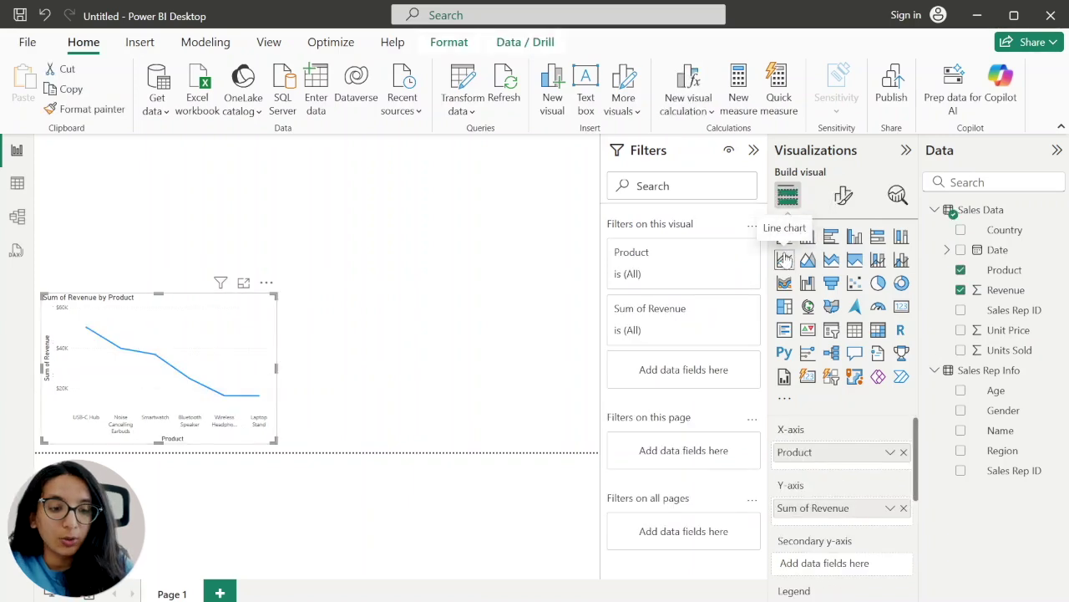
key("ctrl+z")
- Add a separate line chart showing Revenue by Month, using the Month level of the Date hierarchy
left_click(323, 368)
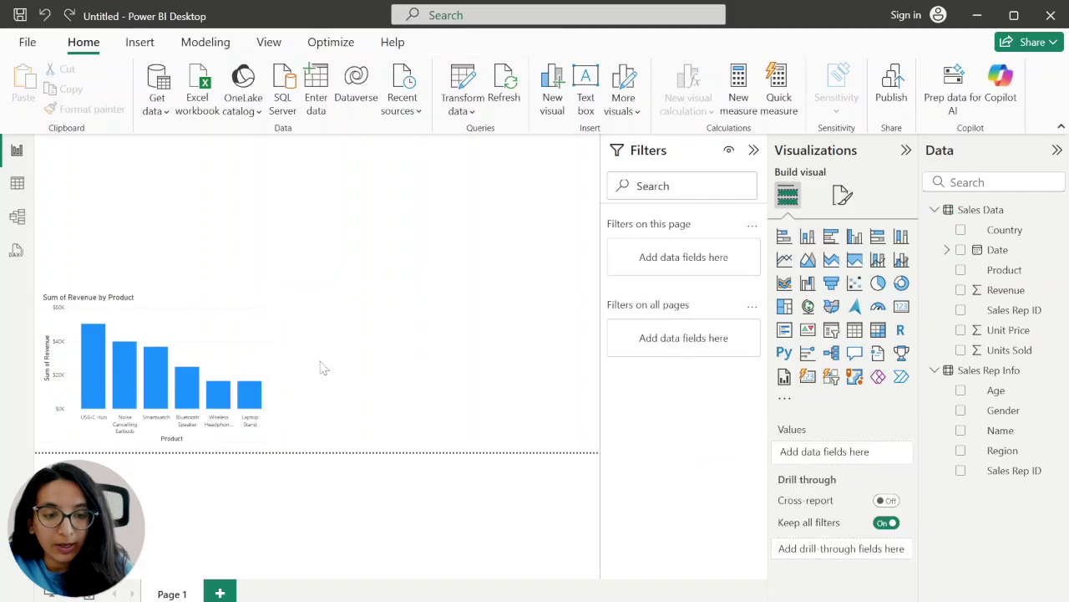
left_click(785, 260)
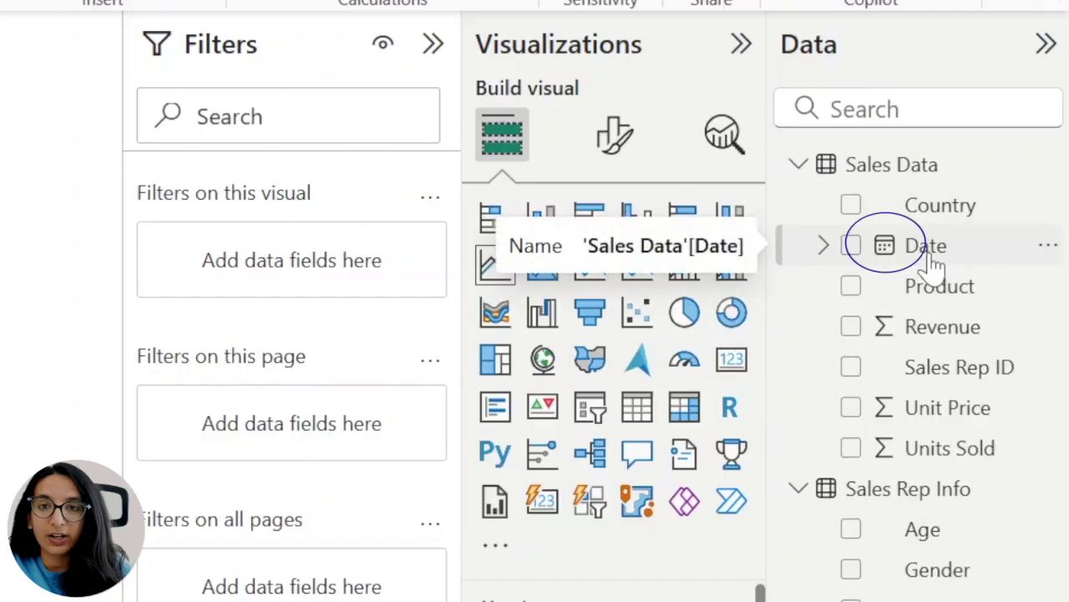
left_click(824, 248)
left_click(851, 288)
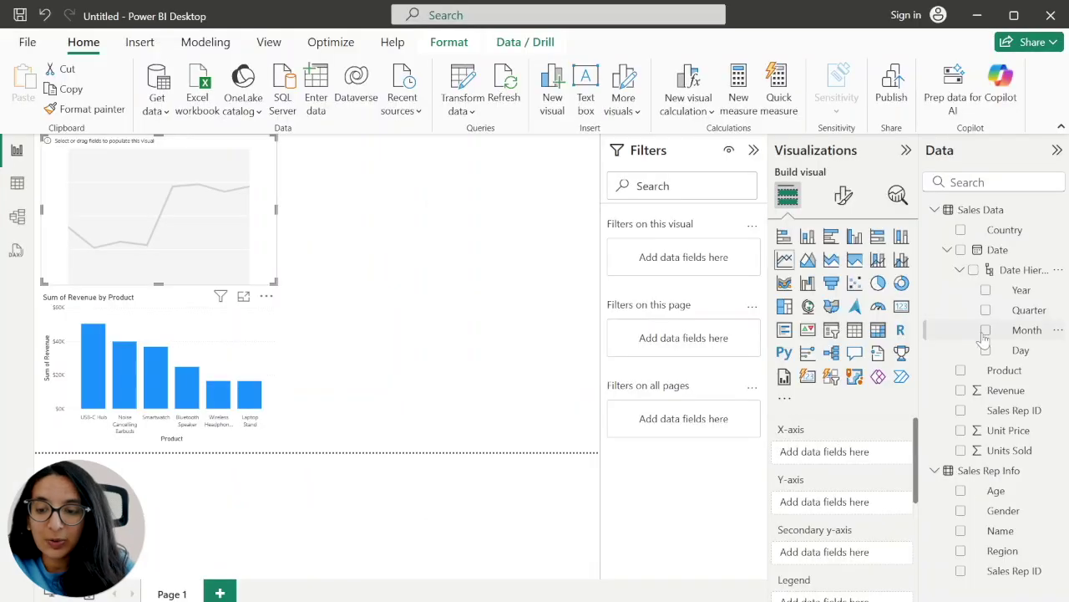
left_click(902, 406)
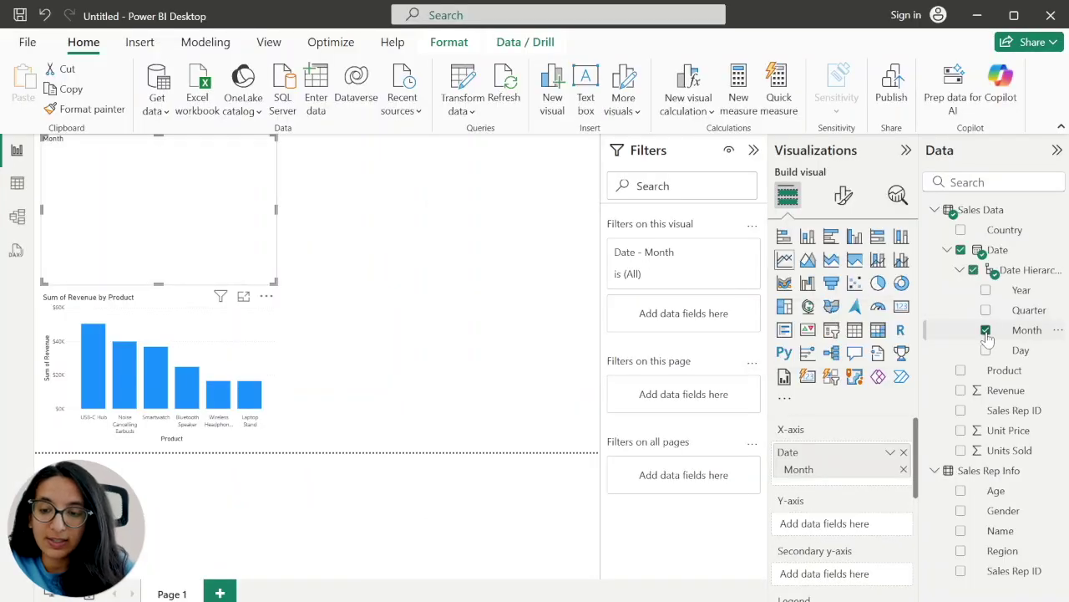
left_click(961, 392)
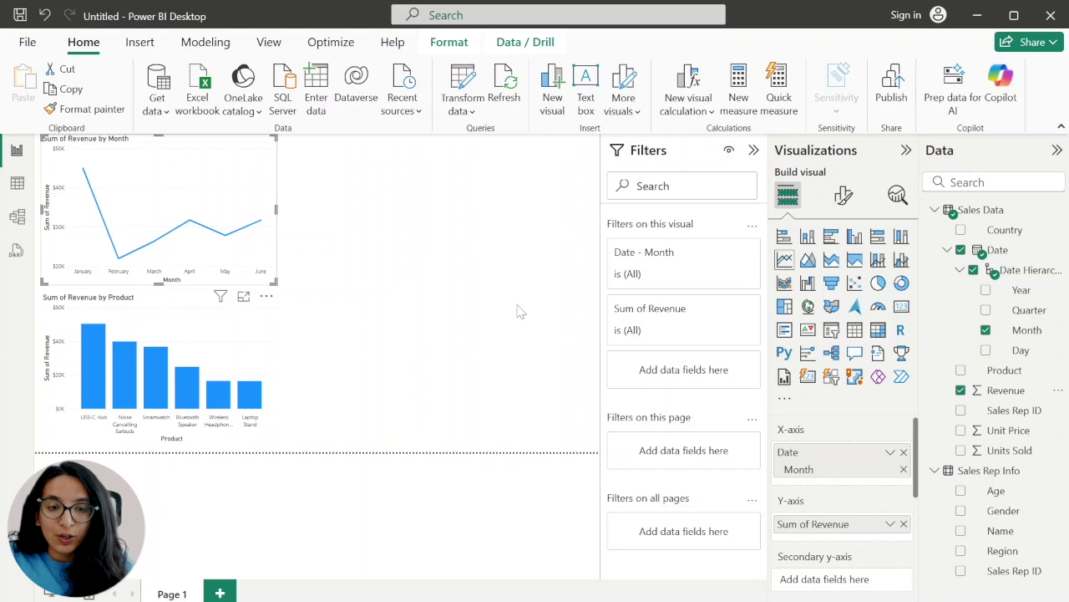
- Add a new stacked column chart showing Revenue by Country beside the monthly line chart
left_click(513, 311)
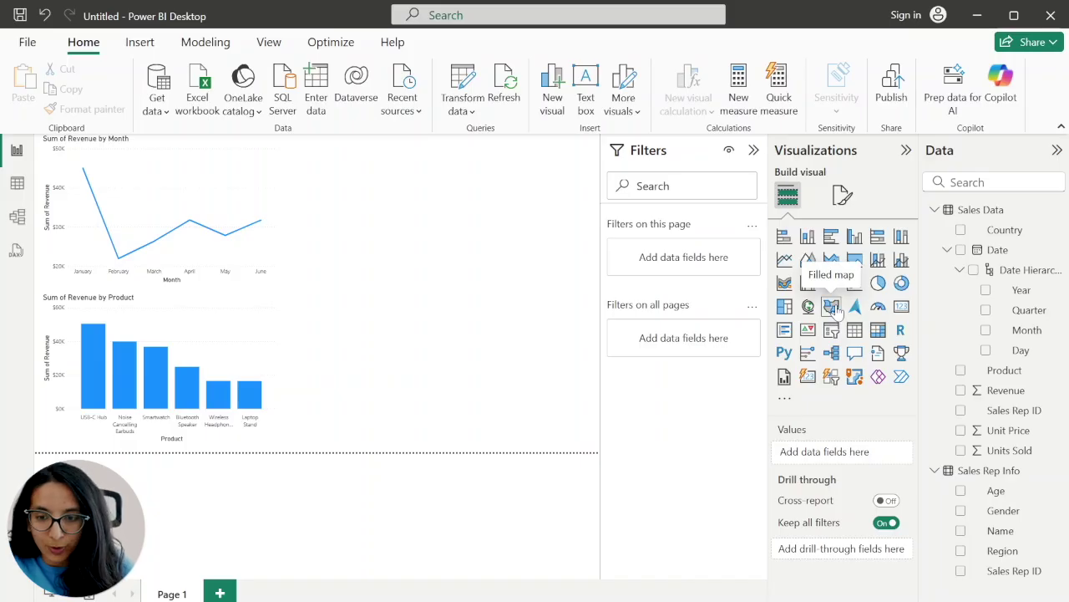
left_click(807, 237)
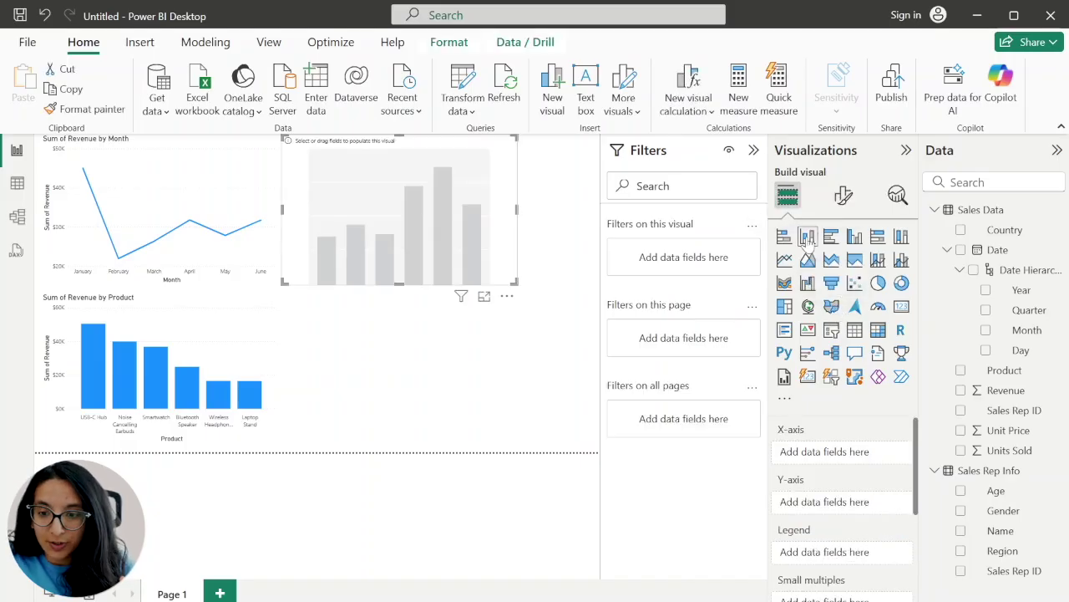
left_click(960, 232)
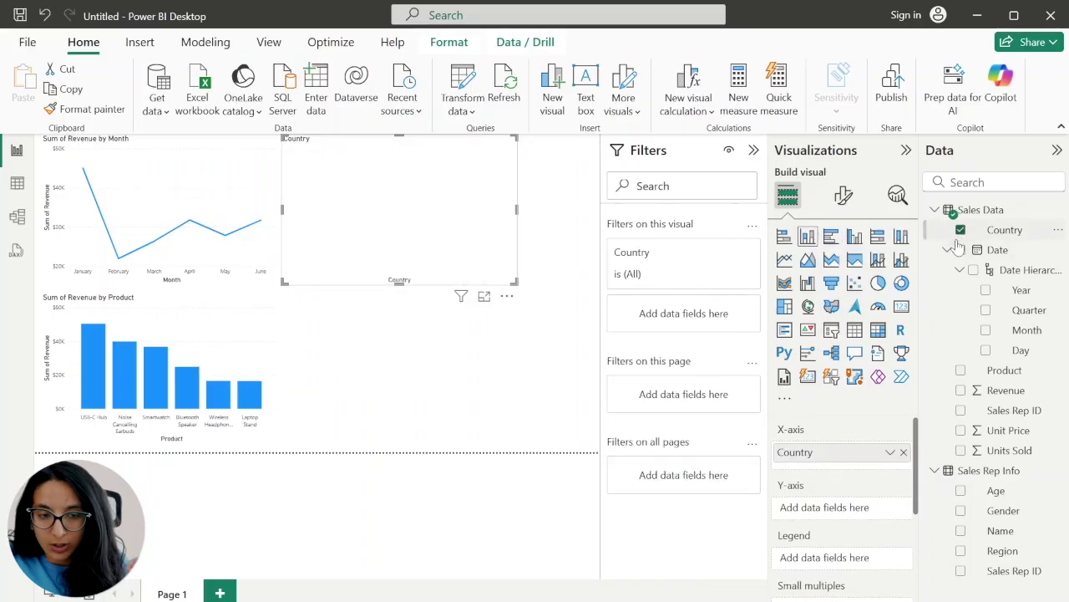
left_click(961, 391)
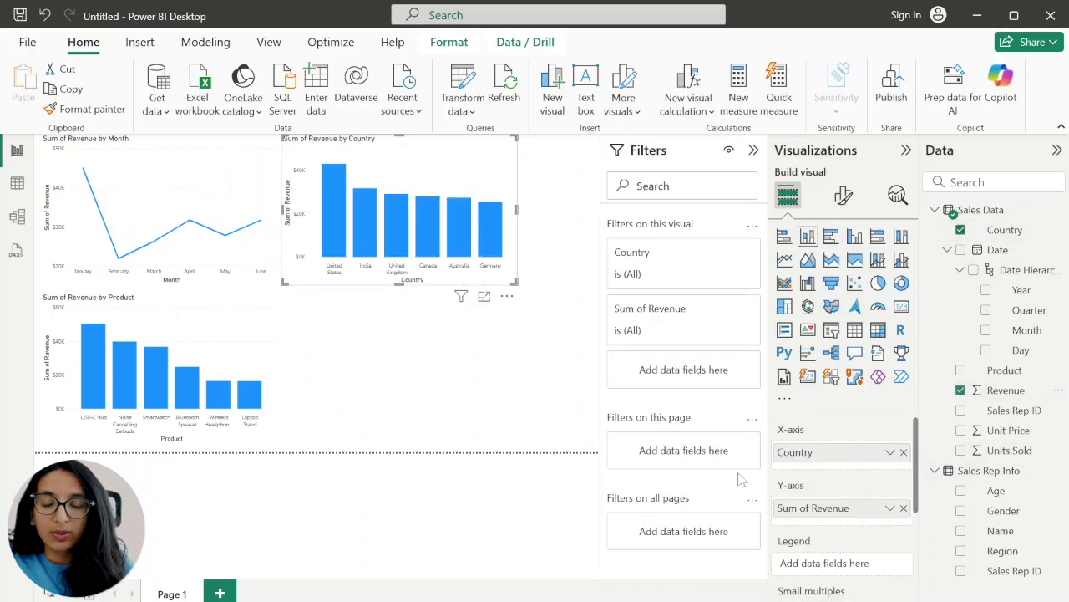
- Add a stacked bar chart of Revenue by sales rep Name below the country chart, sized to fill the page's lower right area
left_click(514, 357)
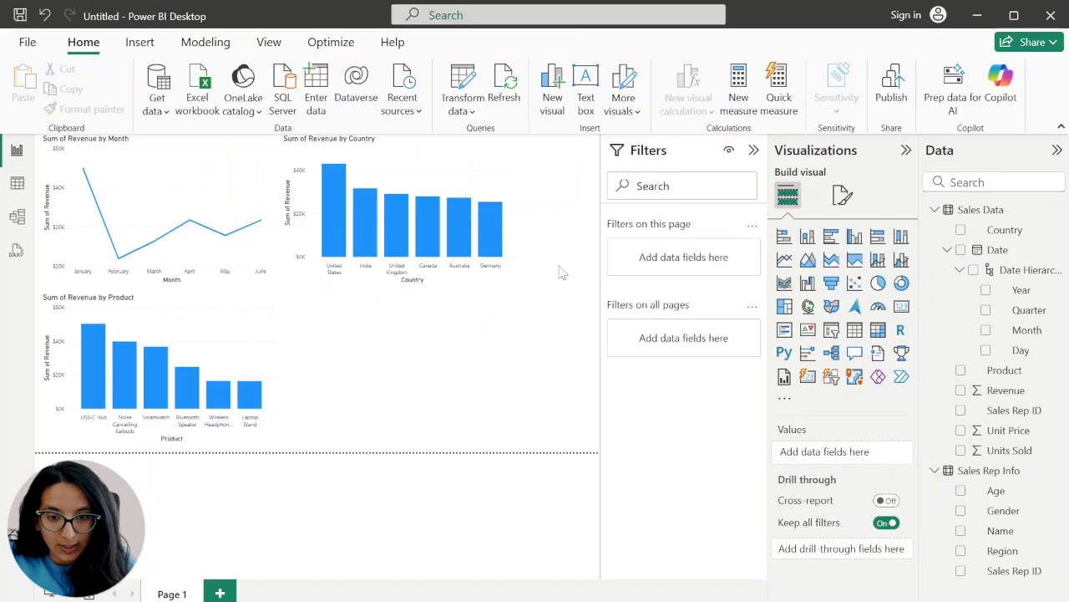
left_click(552, 87)
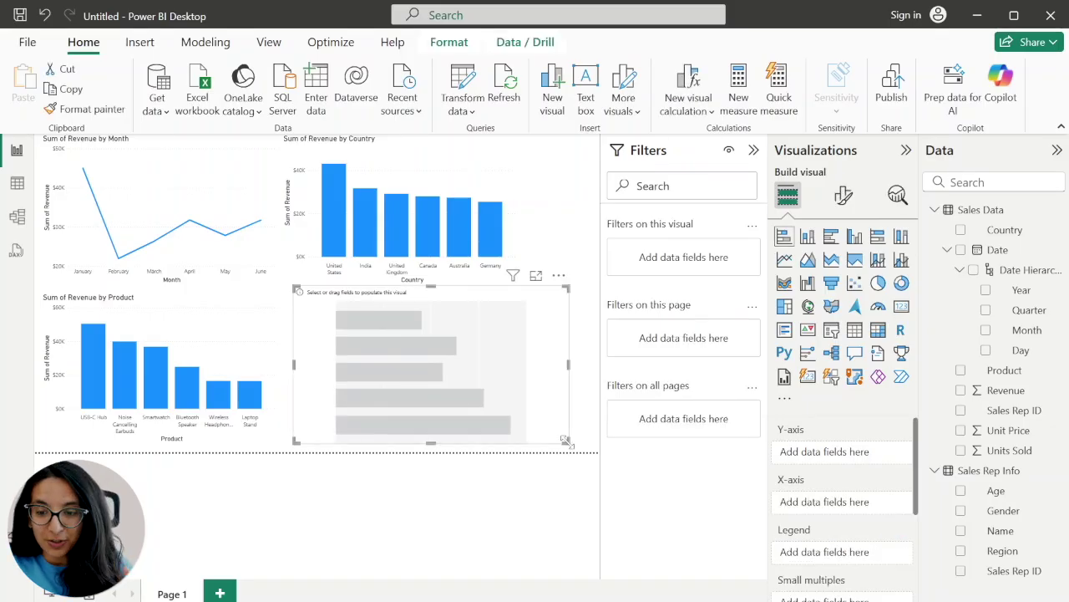
left_click(960, 532)
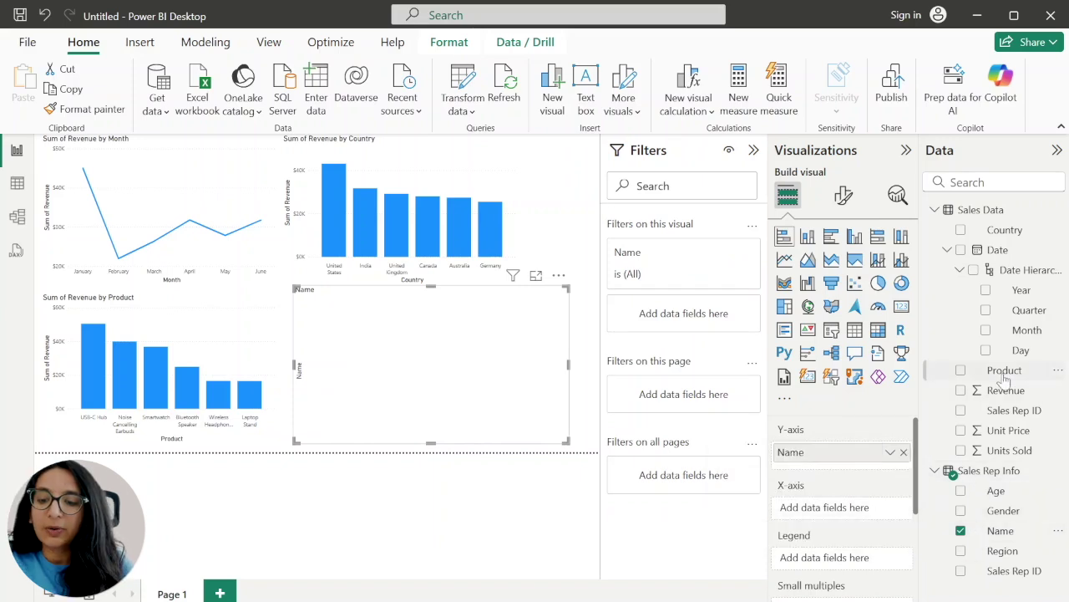
left_click(962, 391)
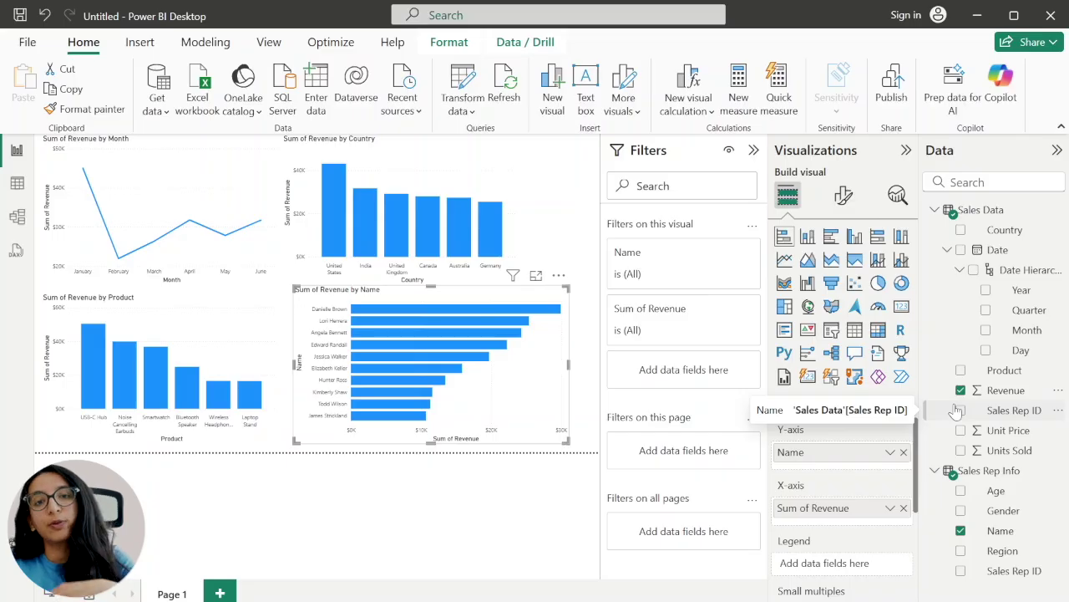
- Delete the relationship between Sales Rep Info and Sales Data, and examine the effect on the revenue-by-name chart in the report
left_click(16, 216)
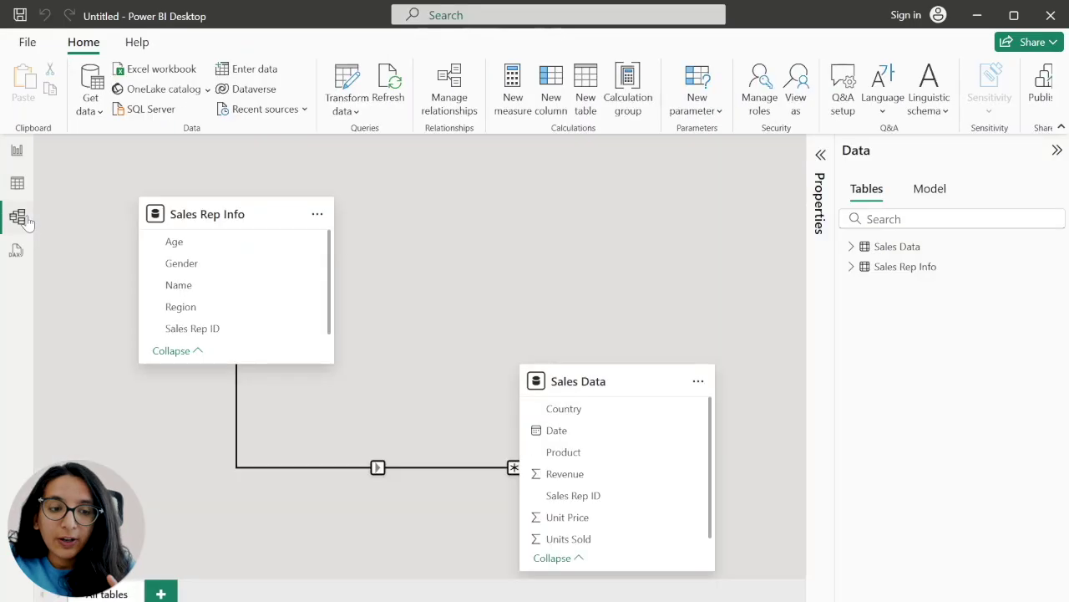
right_click(304, 474)
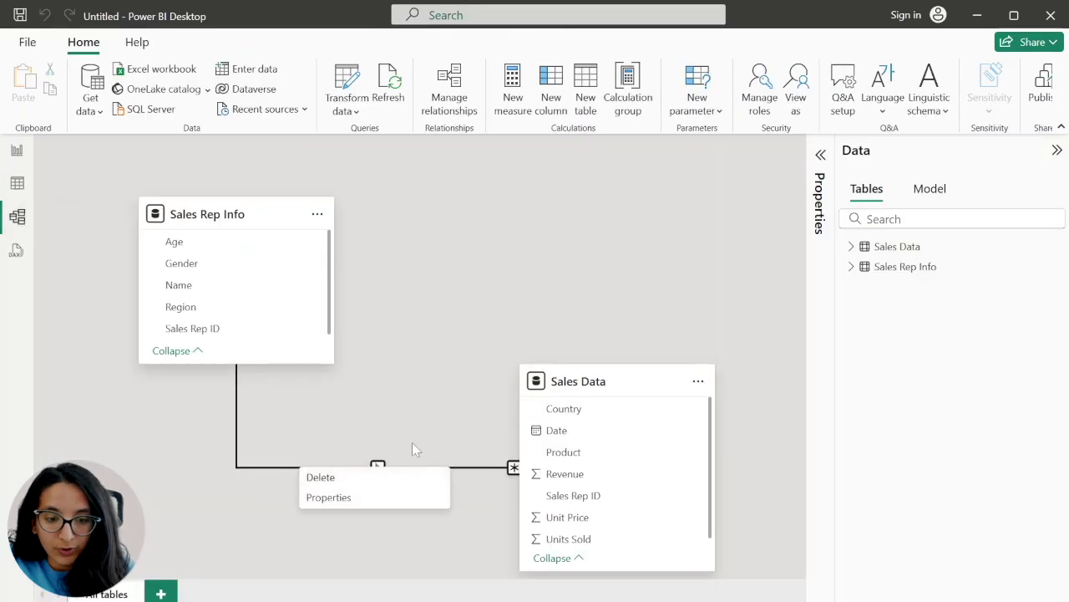
left_click(418, 476)
left_click(608, 385)
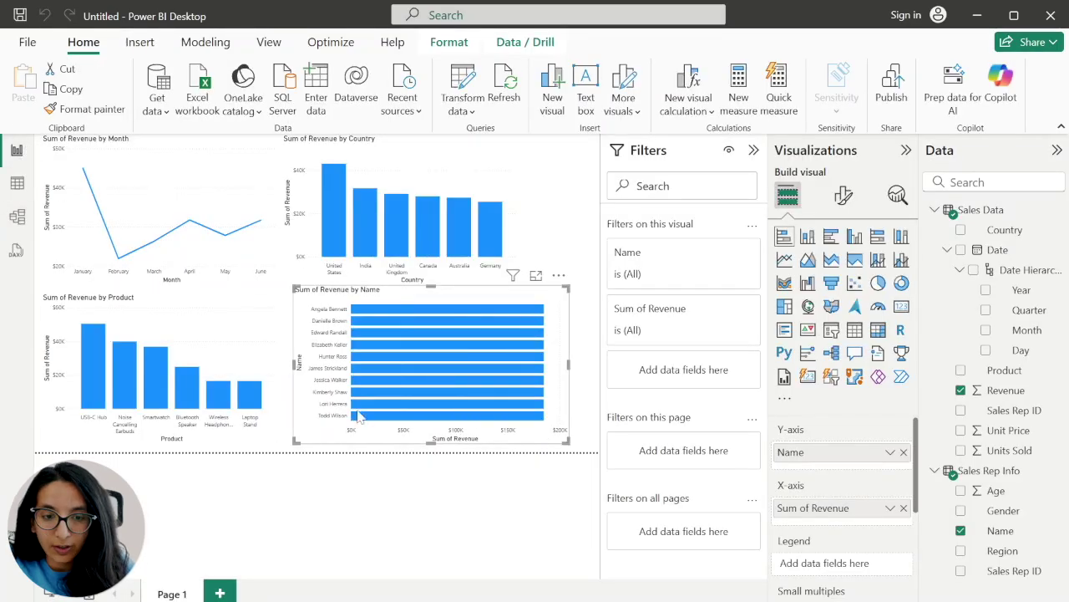
mouse_move(429, 315)
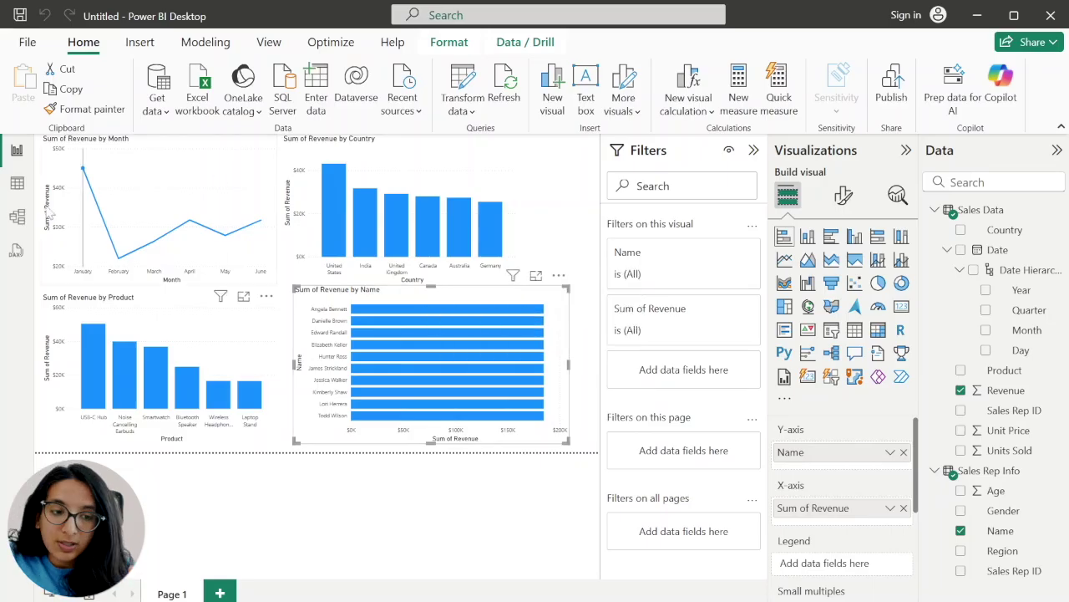
- Recreate the deleted one-to-many relationship by linking Sales Rep ID in Sales Rep Info to Sales Rep ID in Sales Data
left_click(17, 216)
left_click_drag(232, 334, 627, 499)
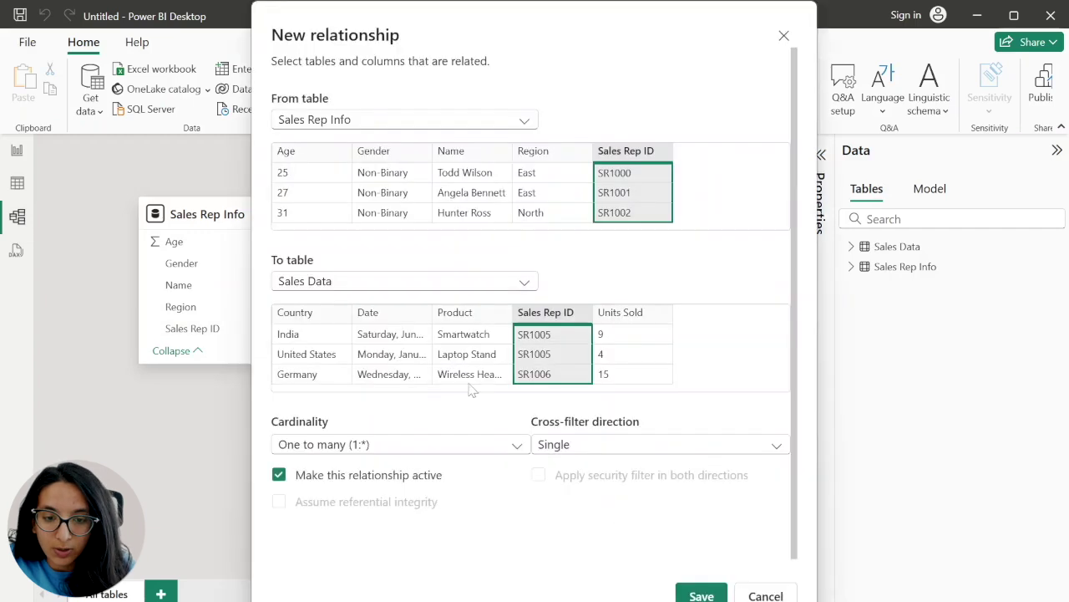
left_click(700, 595)
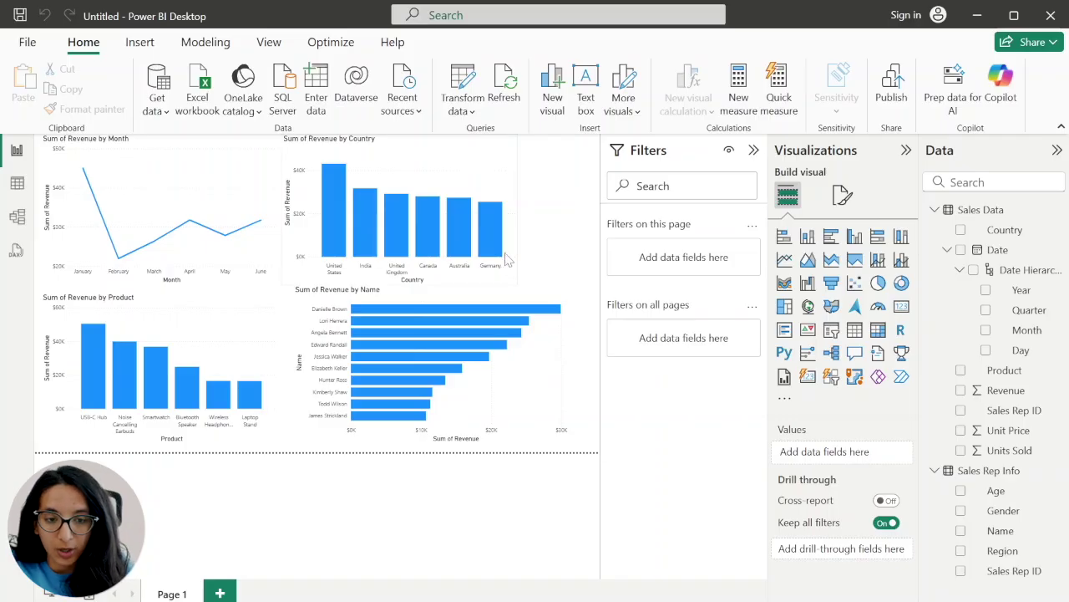
- Cross-highlight all charts by the United States column in the country chart, examine the effect, and clear the selection
mouse_move(329, 243)
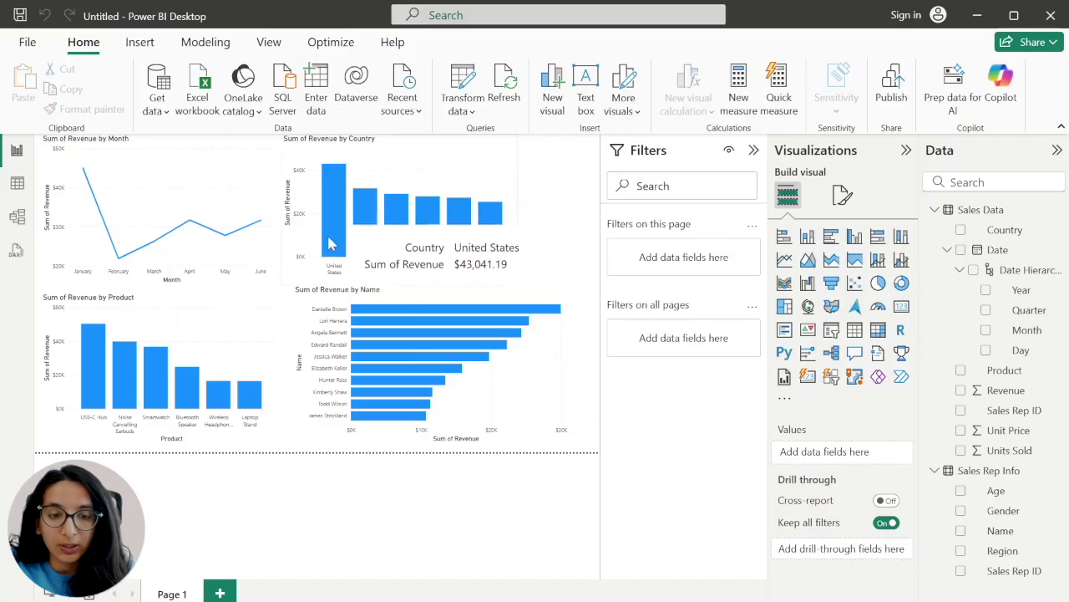
left_click(330, 243)
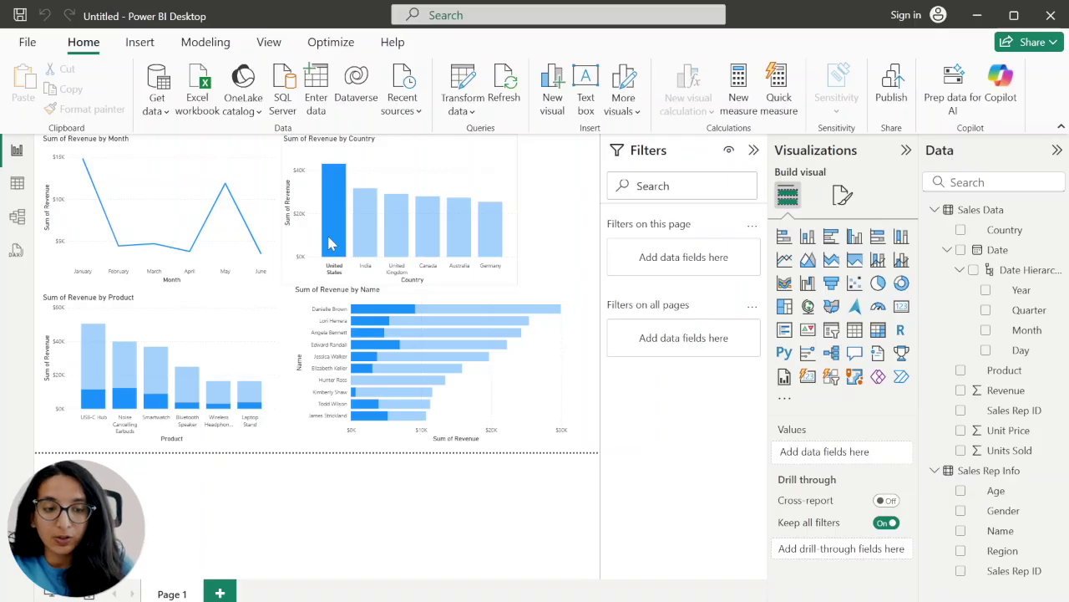
mouse_move(309, 209)
mouse_move(341, 245)
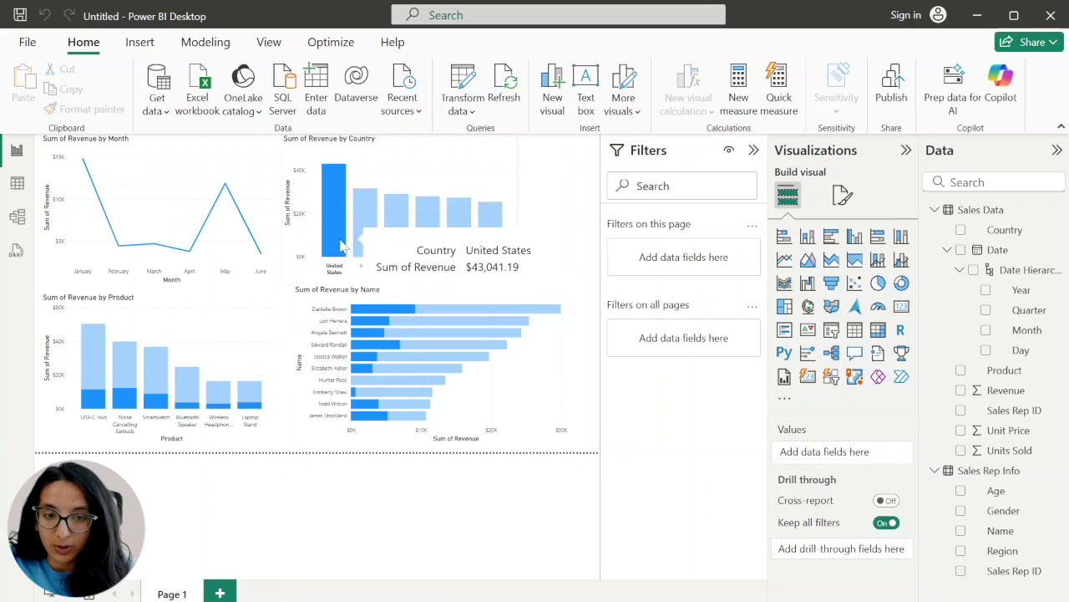
left_click(335, 237)
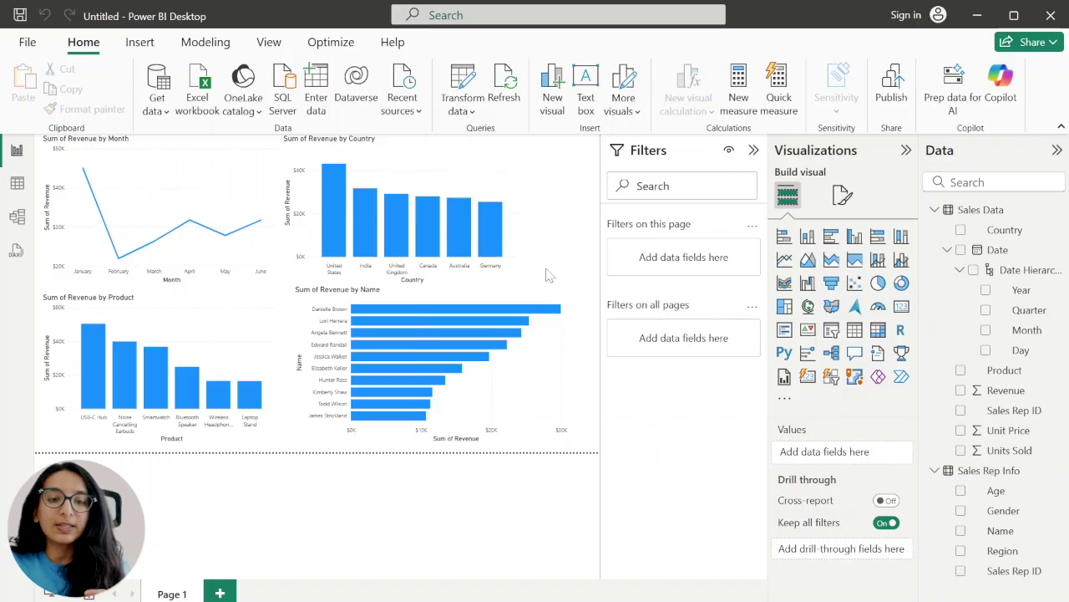
- Add a slicer for the sales rep Name field beside the country chart
left_click(754, 150)
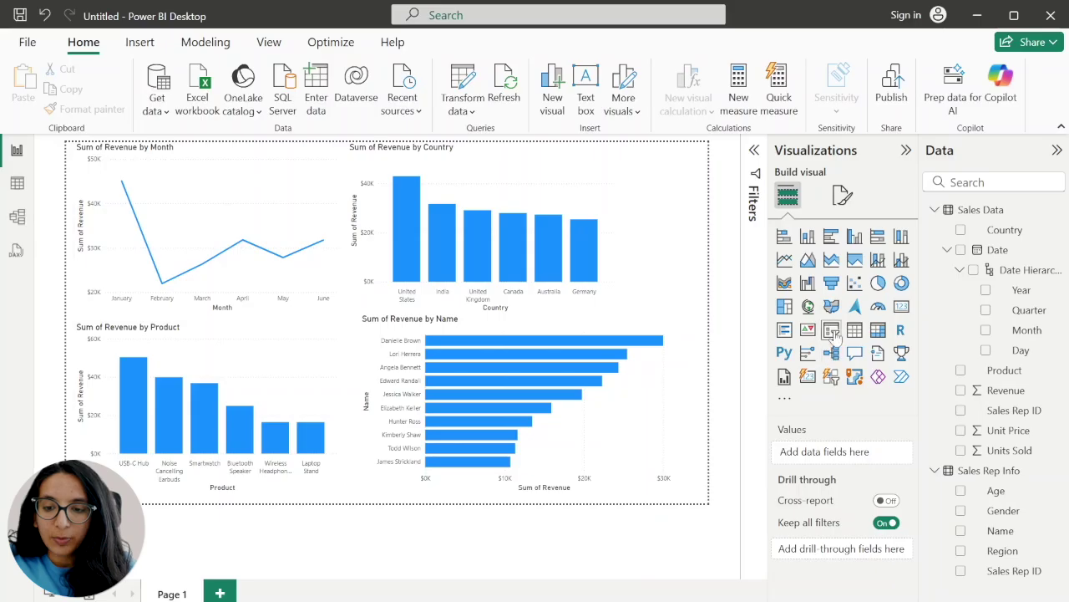
left_click(831, 331)
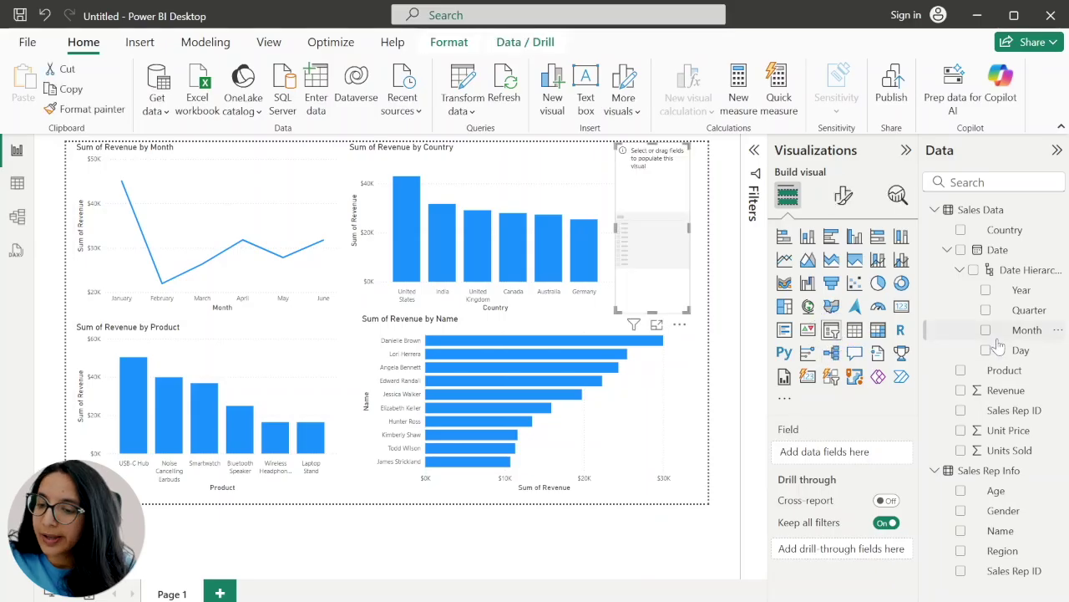
left_click(960, 531)
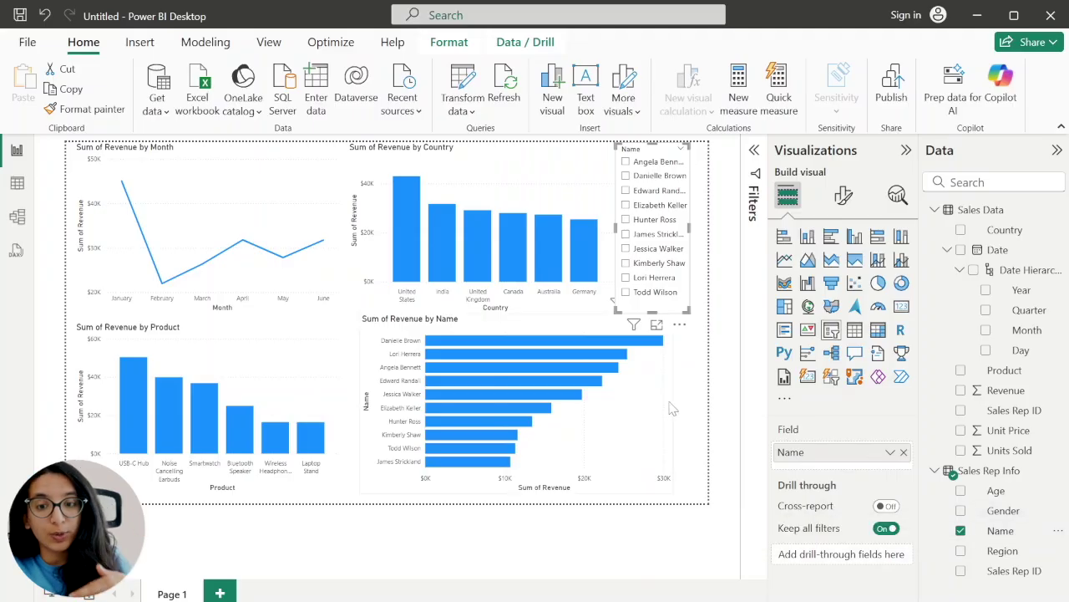
- Set the Name slicer's style to Dropdown and shorten its box to fit the single row
left_click(845, 197)
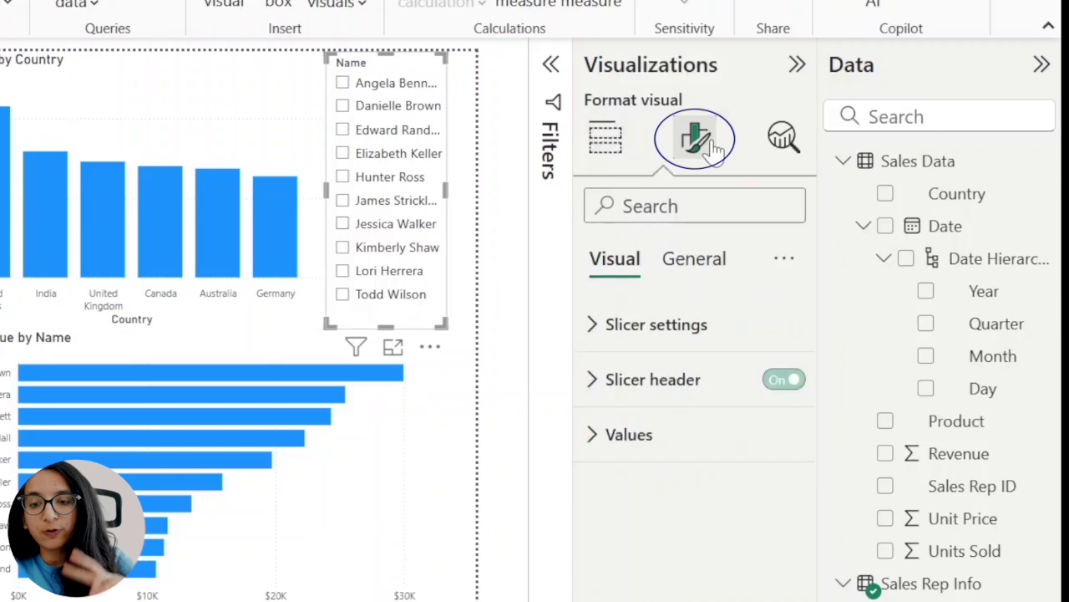
left_click(708, 326)
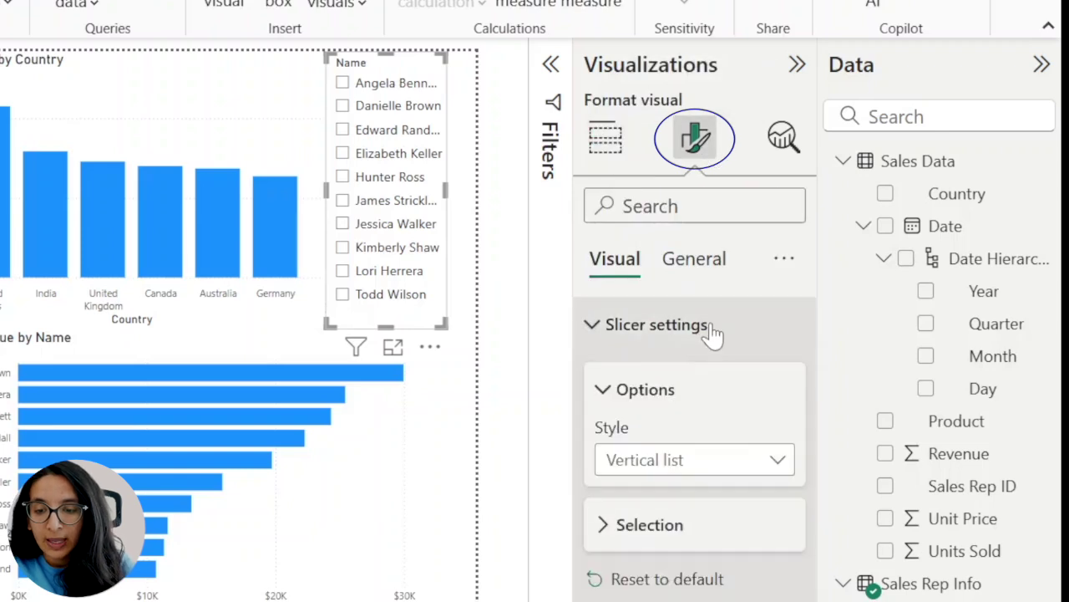
left_click(669, 461)
left_click(645, 556)
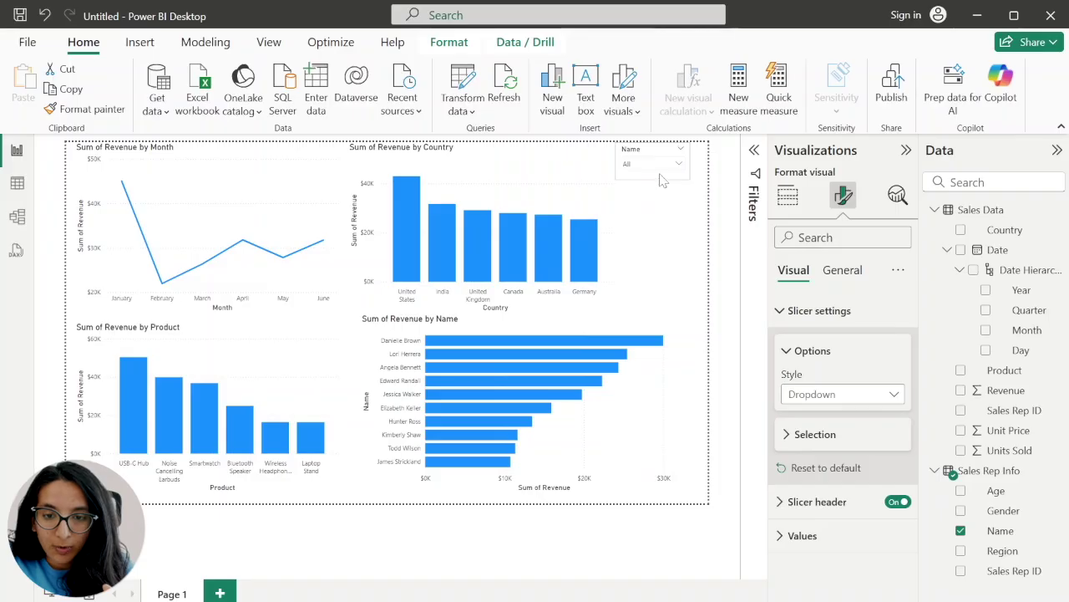
left_click(675, 209)
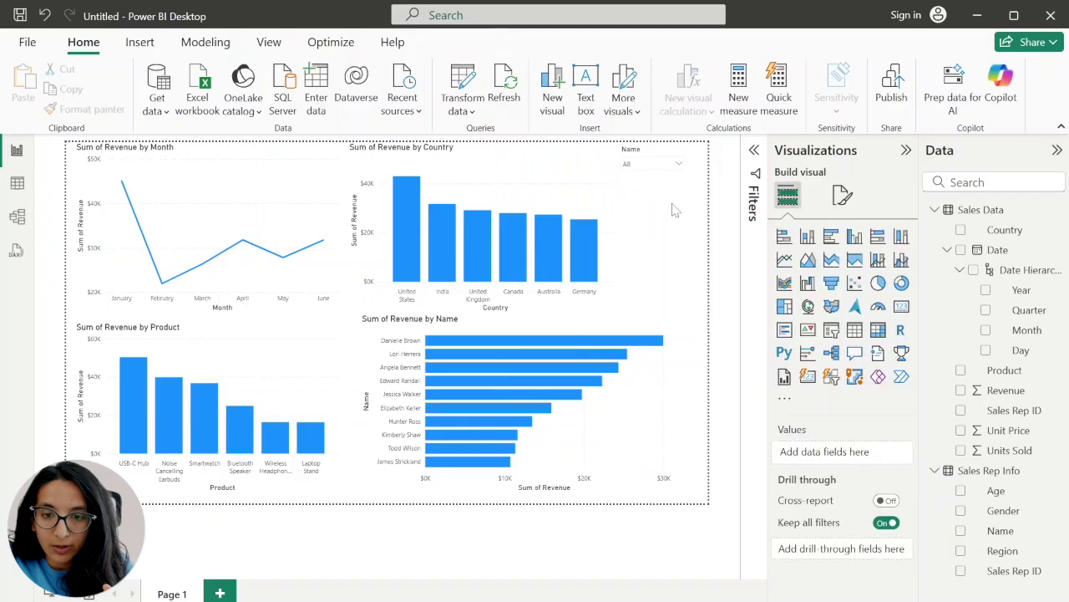
- Add a Dropdown-style Country slicer directly below the Name slicer, with its box shortened to the single row
left_click(831, 330)
left_click(960, 229)
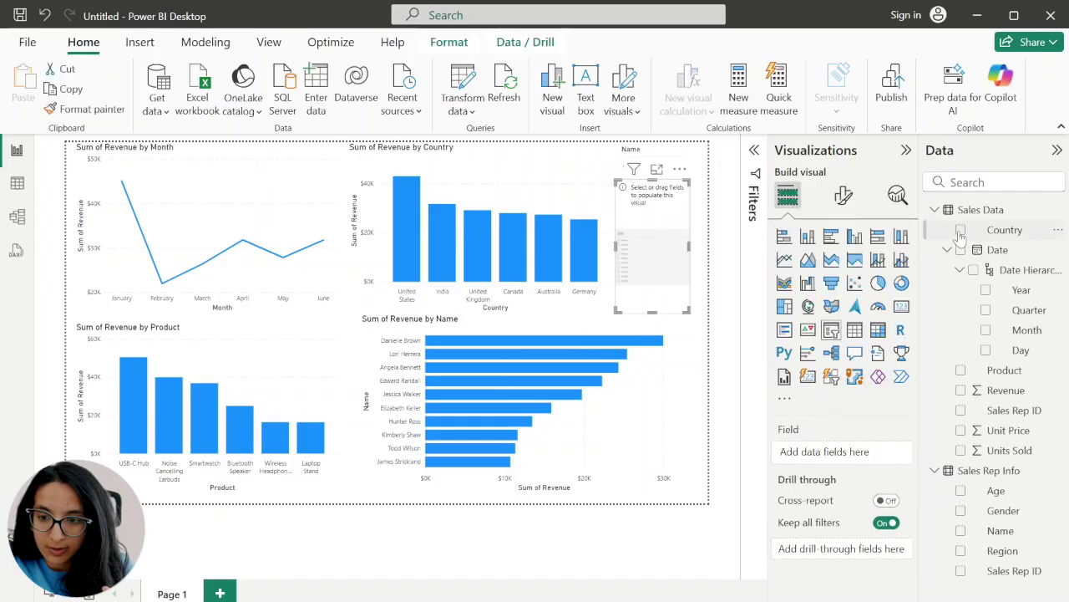
left_click(844, 195)
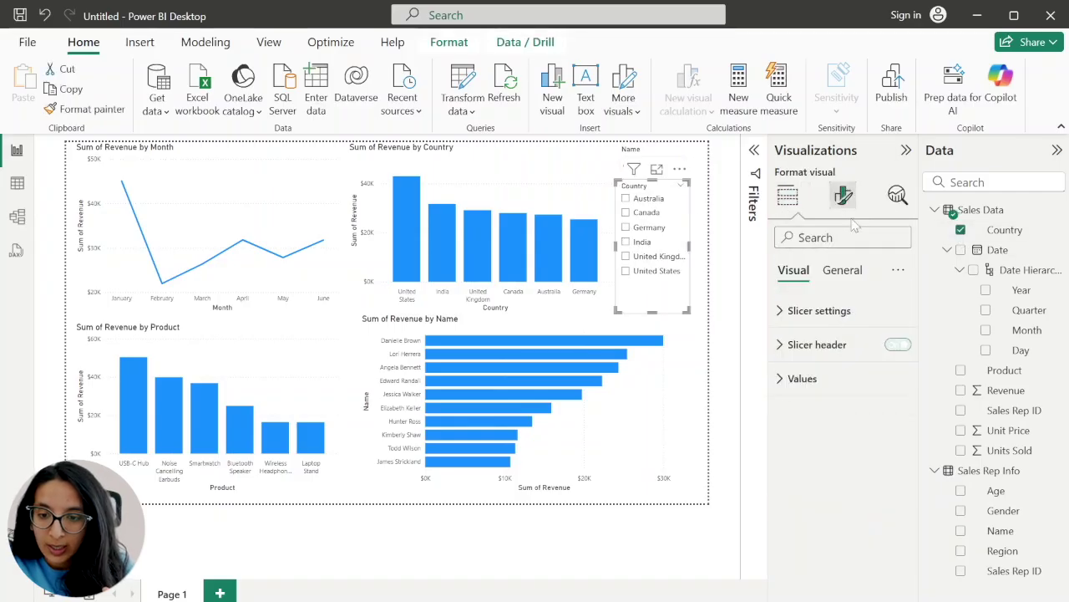
left_click(844, 318)
left_click(840, 394)
left_click(814, 456)
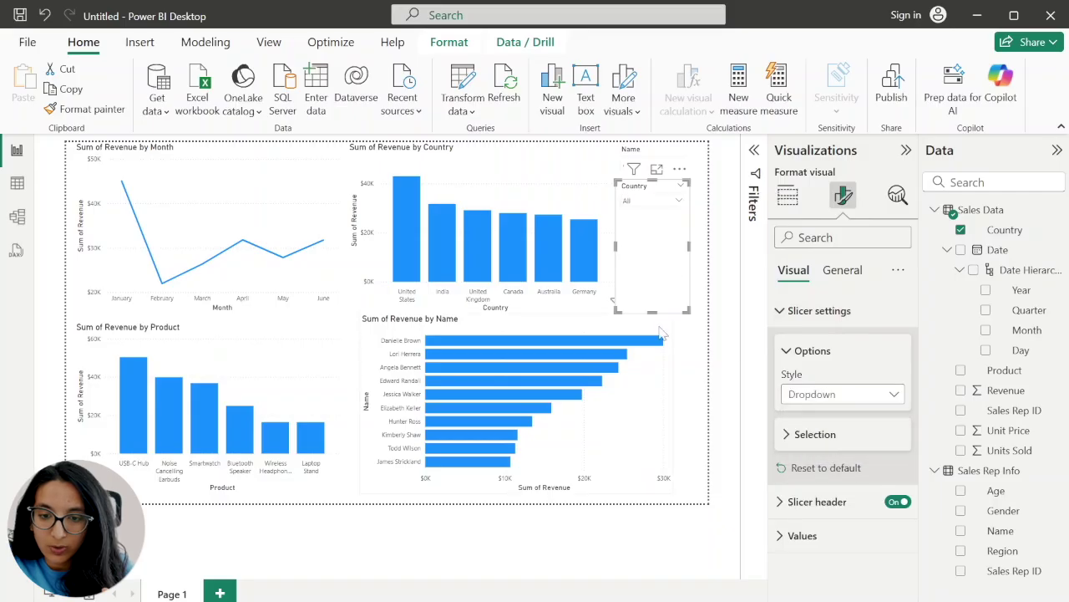
left_click_drag(656, 310, 660, 219)
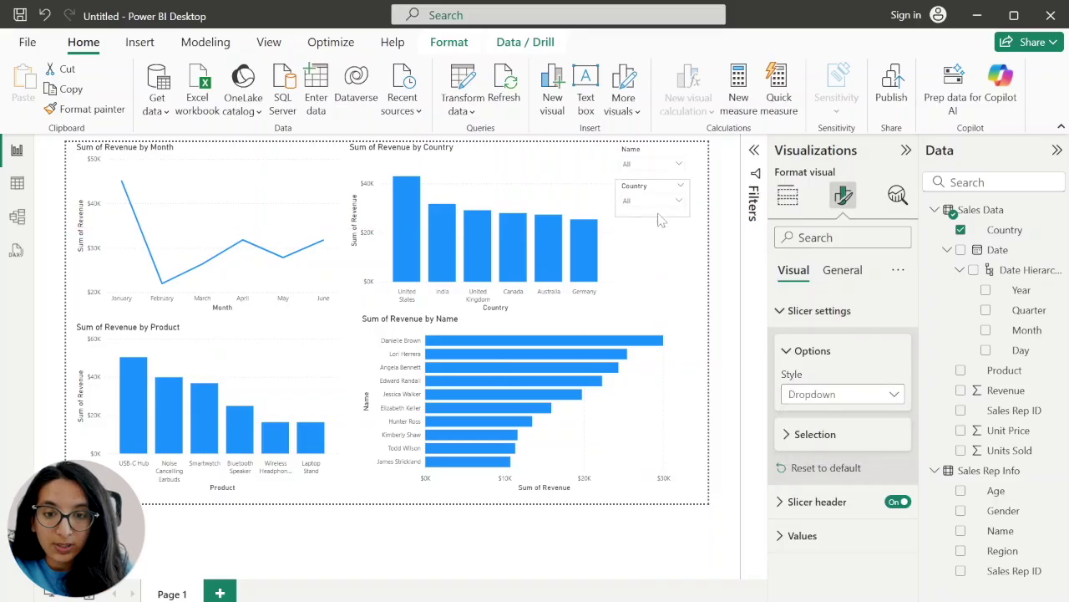
left_click(685, 255)
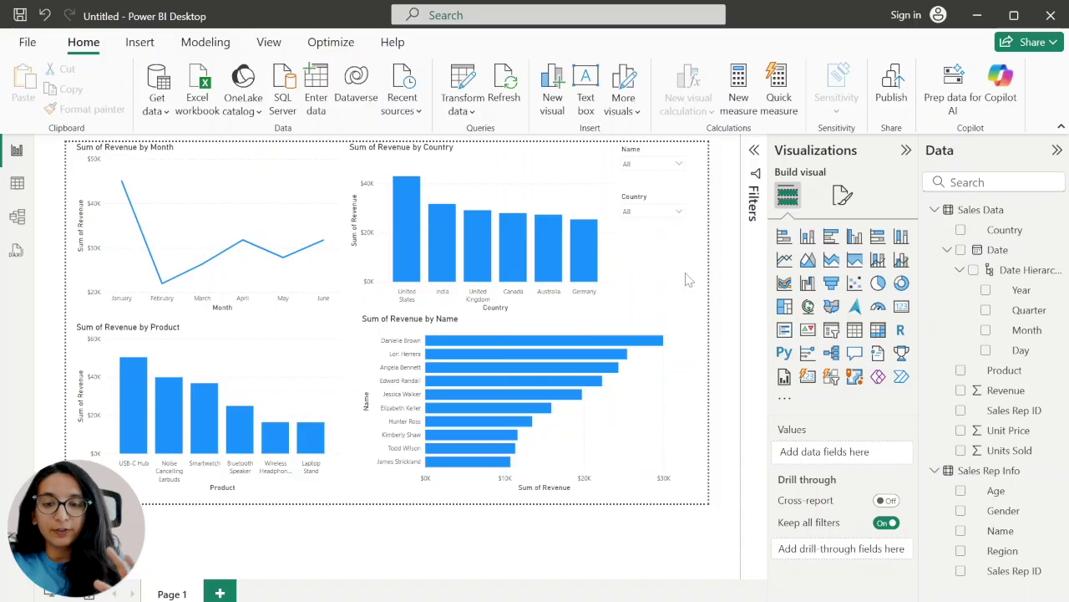
- Filter the report to United States with the Country slicer and examine the effect on all charts
left_click(647, 212)
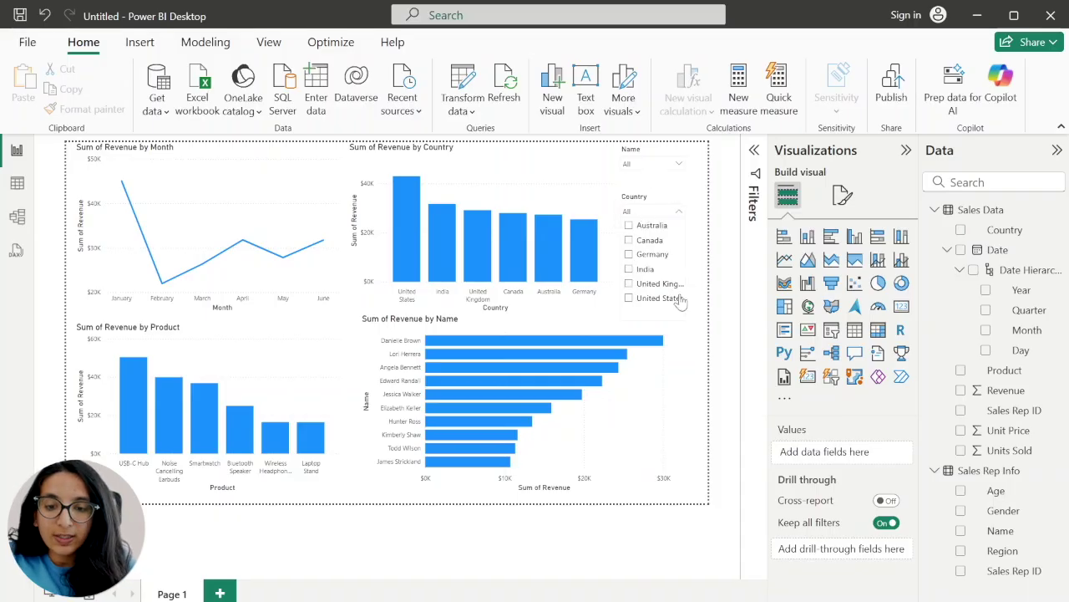
left_click(631, 297)
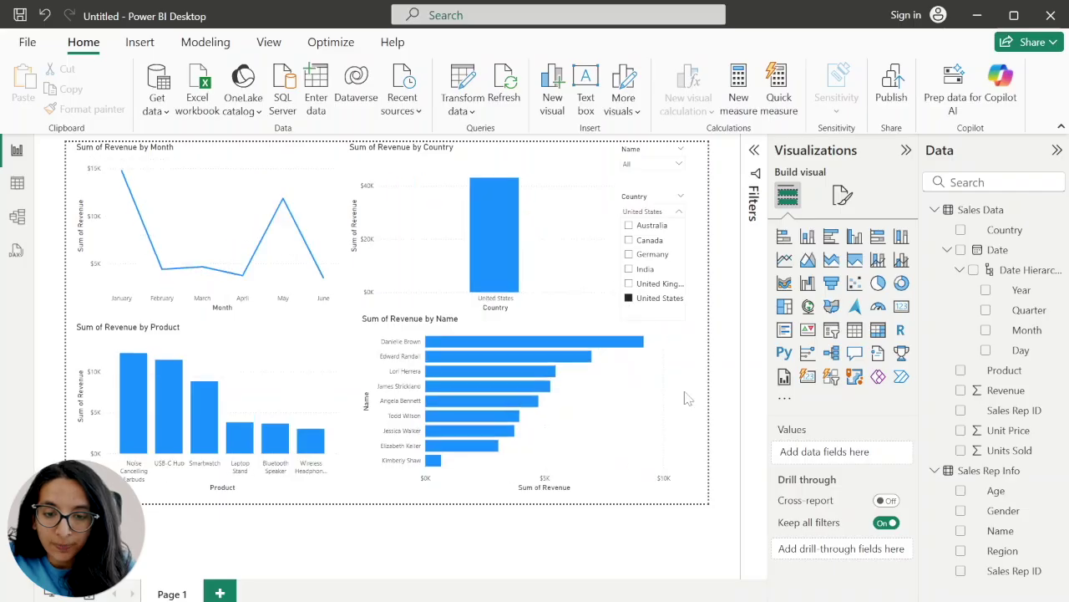
left_click(694, 447)
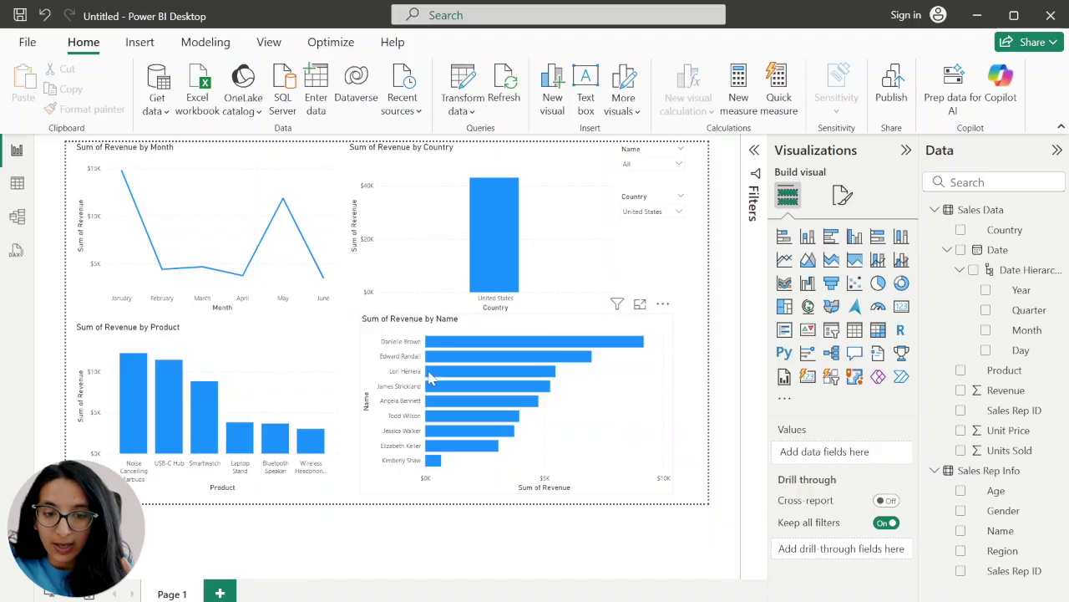
- Cross-highlight all charts by the longest bar in the sales rep chart, clear the highlight, and try the Name slicer
left_click(449, 351)
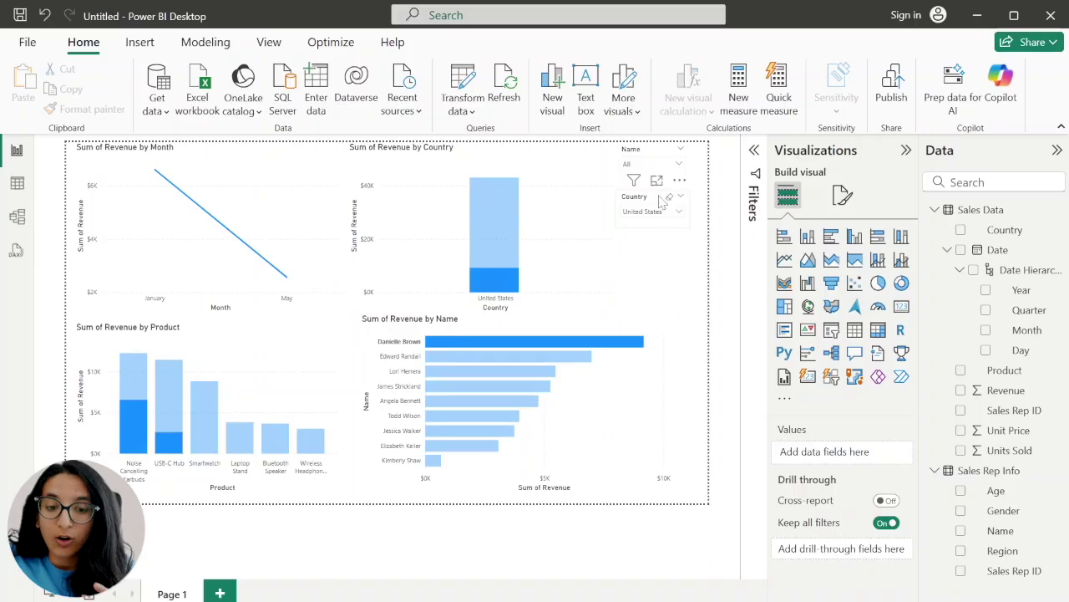
left_click(580, 345)
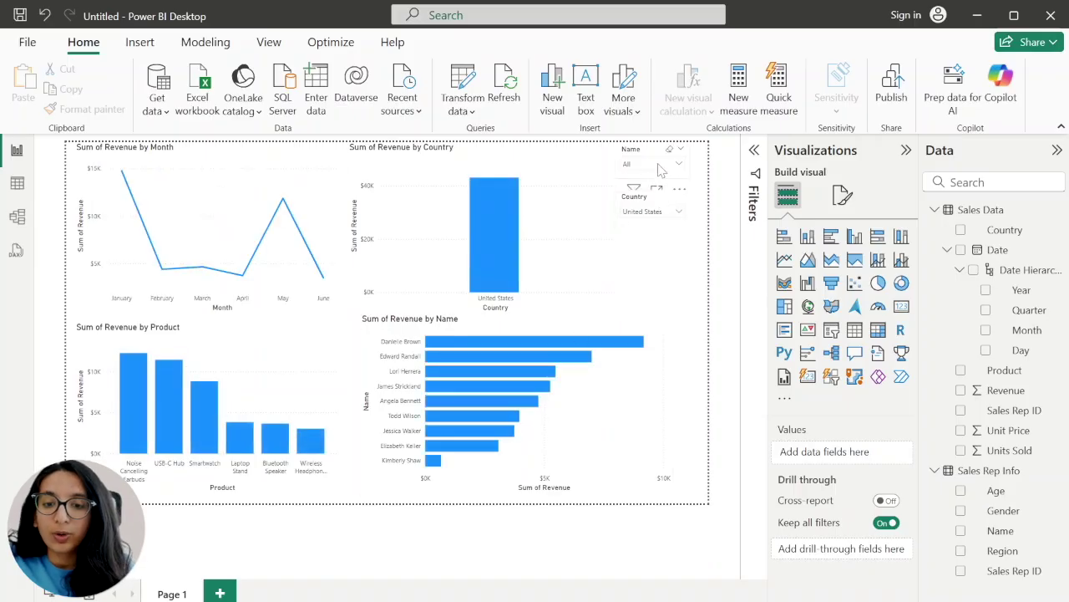
left_click(660, 171)
left_click(659, 194)
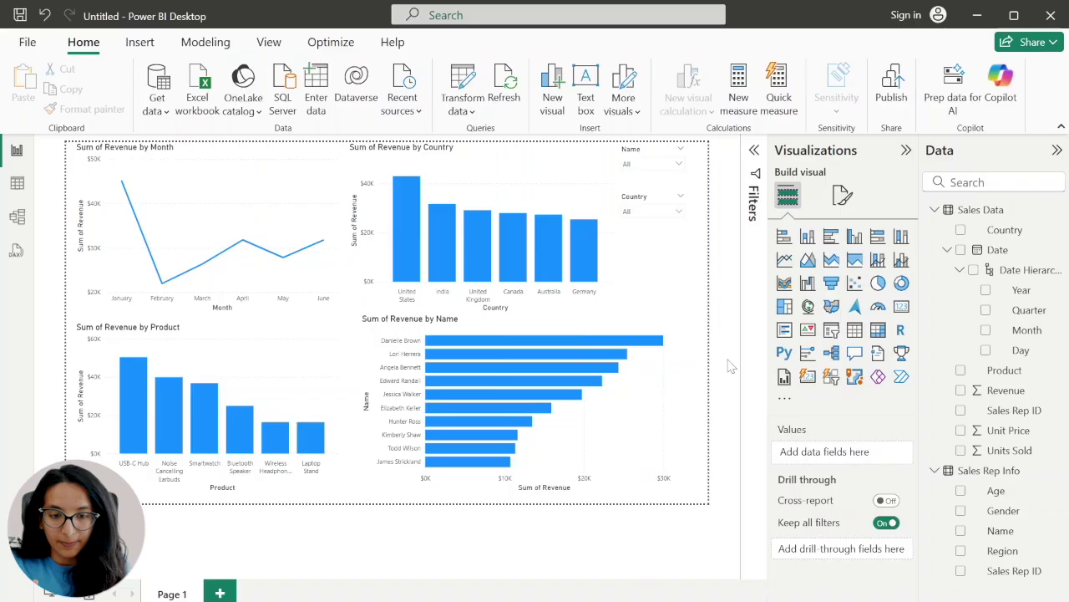
- Turn off the Y-axis title of the revenue-by-name bar chart
left_click(589, 334)
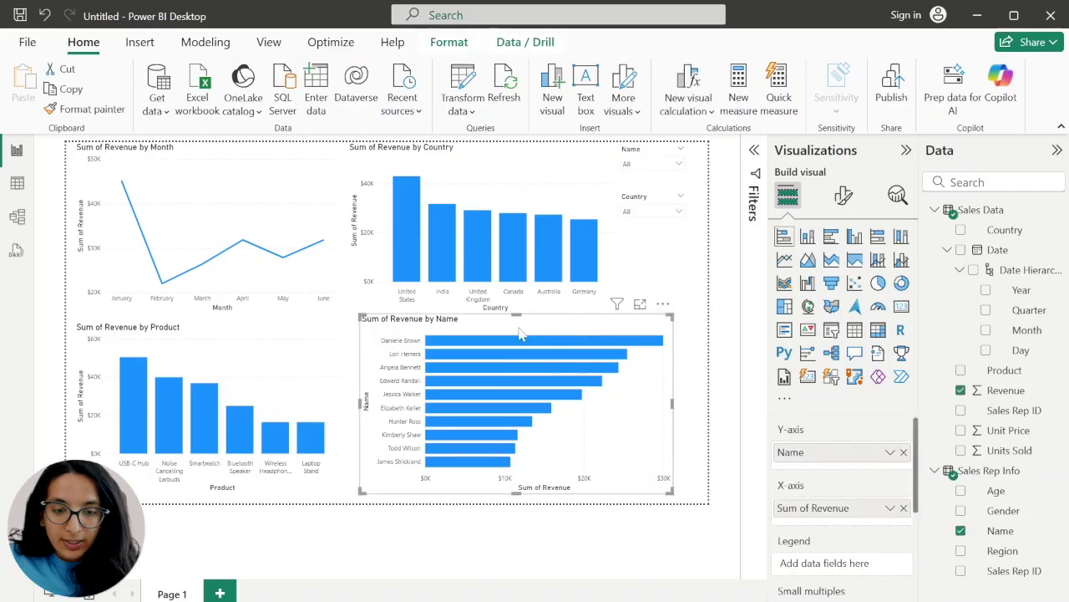
left_click(844, 195)
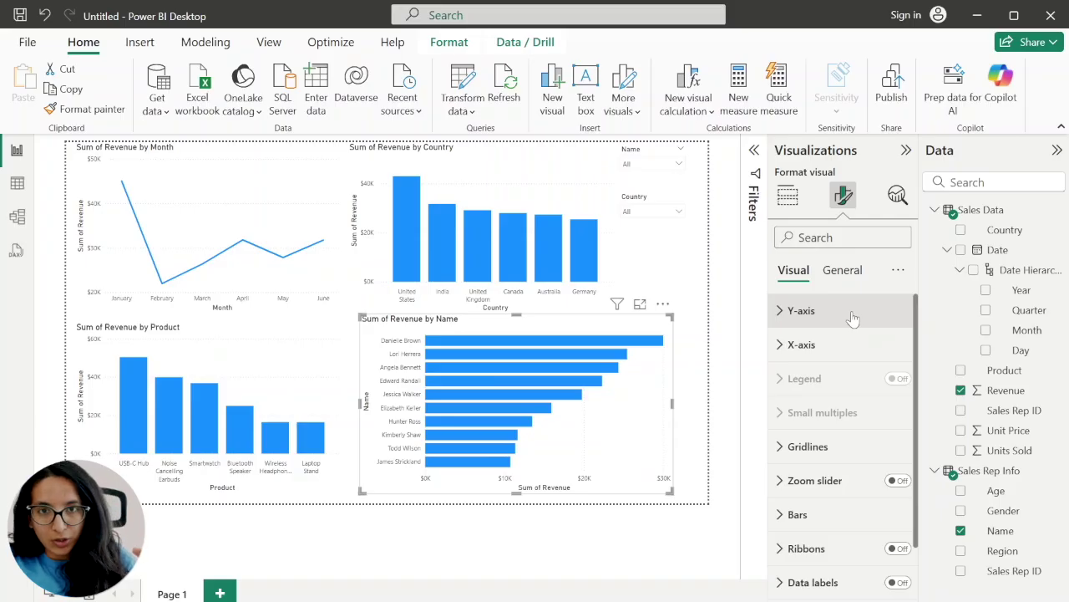
left_click(852, 317)
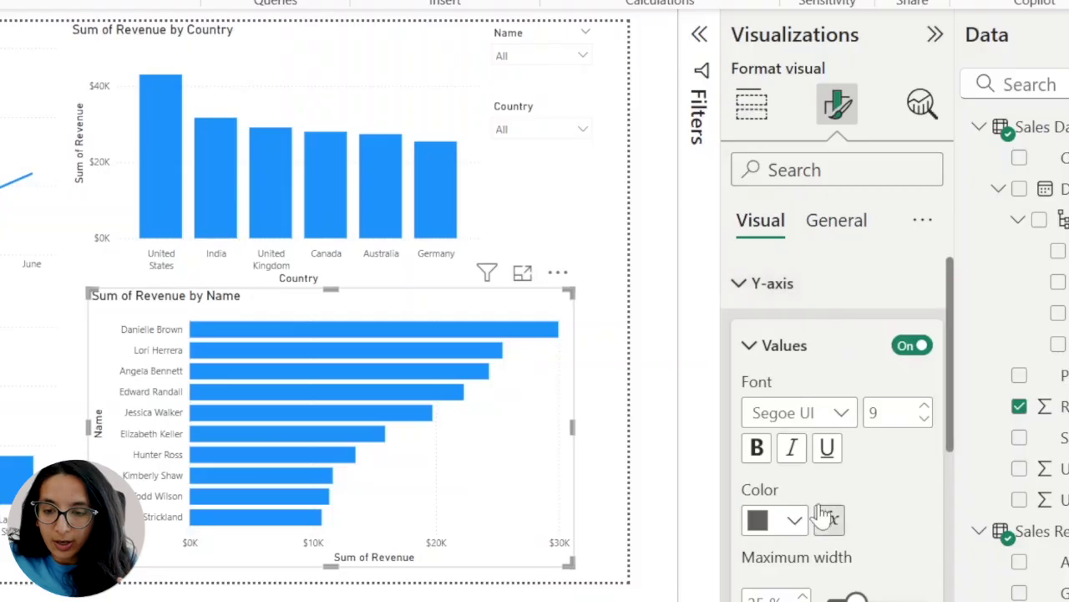
scroll(845, 467, "down", 2)
scroll(828, 501, "down", 3)
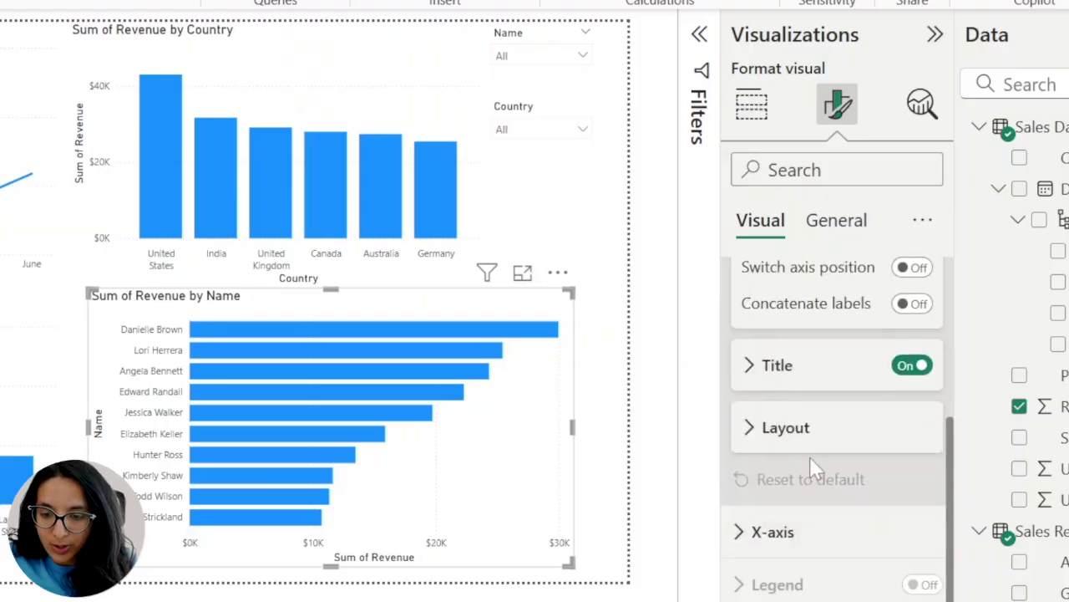
left_click(906, 377)
scroll(869, 518, "up", 5)
left_click(770, 351)
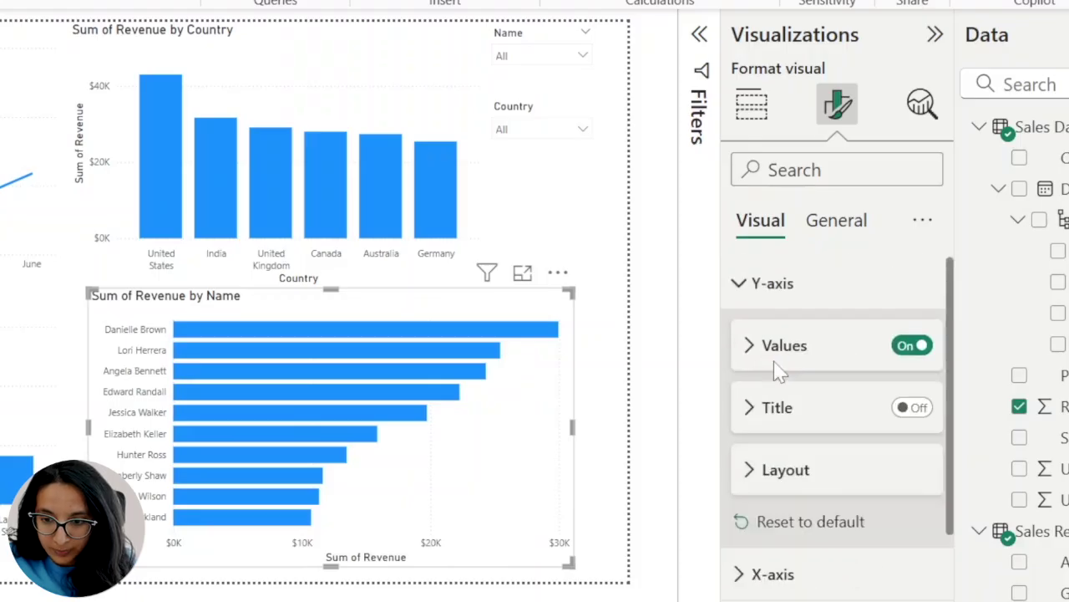
- Turn off the X-axis title of the revenue-by-name bar chart
left_click(767, 574)
scroll(823, 535, "down", 3)
left_click(906, 451)
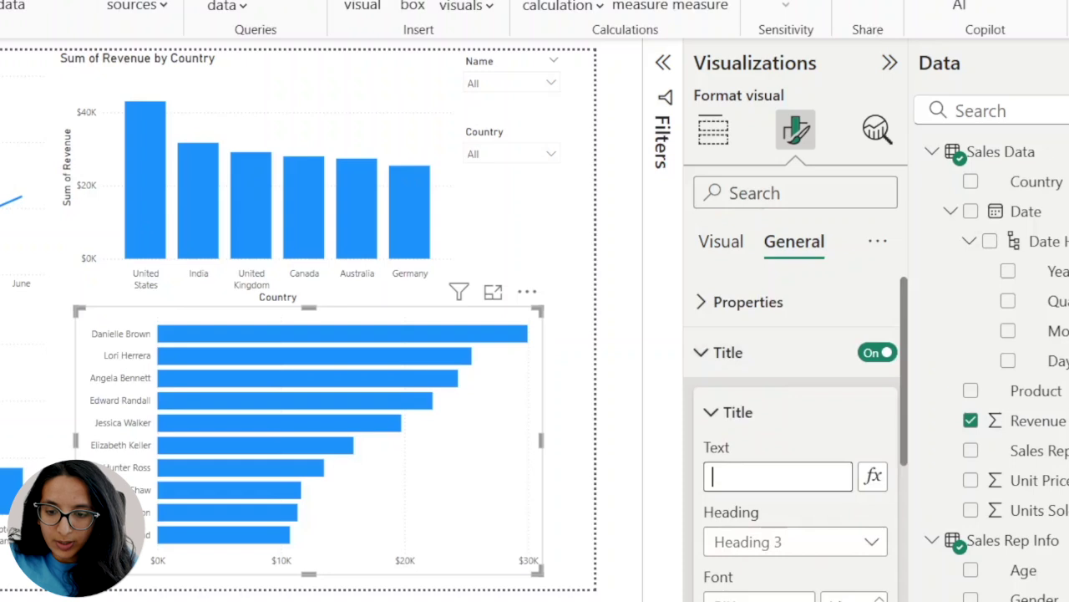
- Change the title of the revenue-by-name bar chart to "Total Revenue by Sales Rep"
type("To")
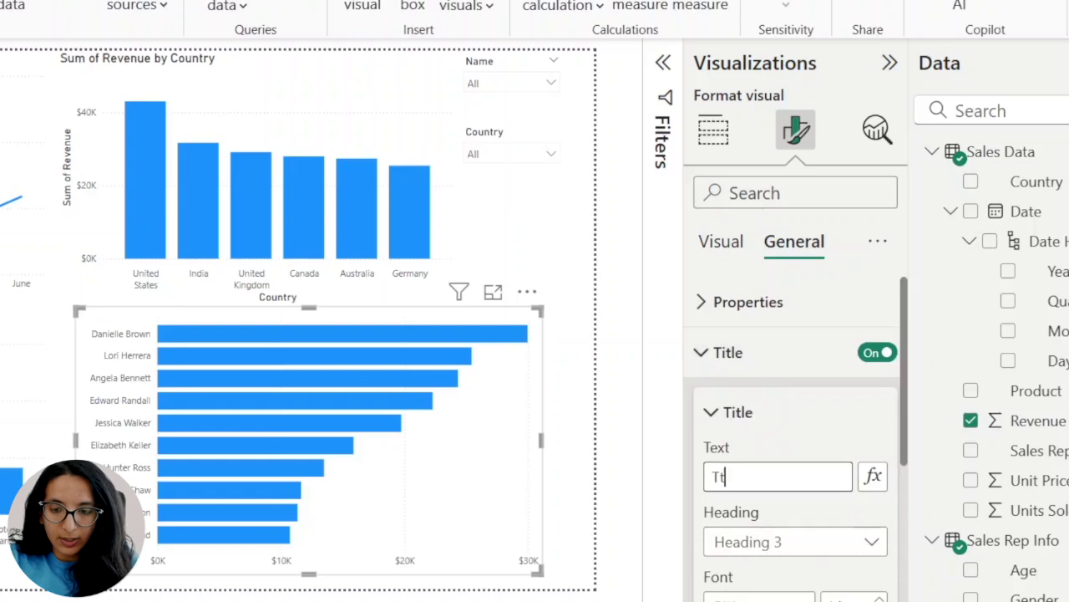
type("tal REve")
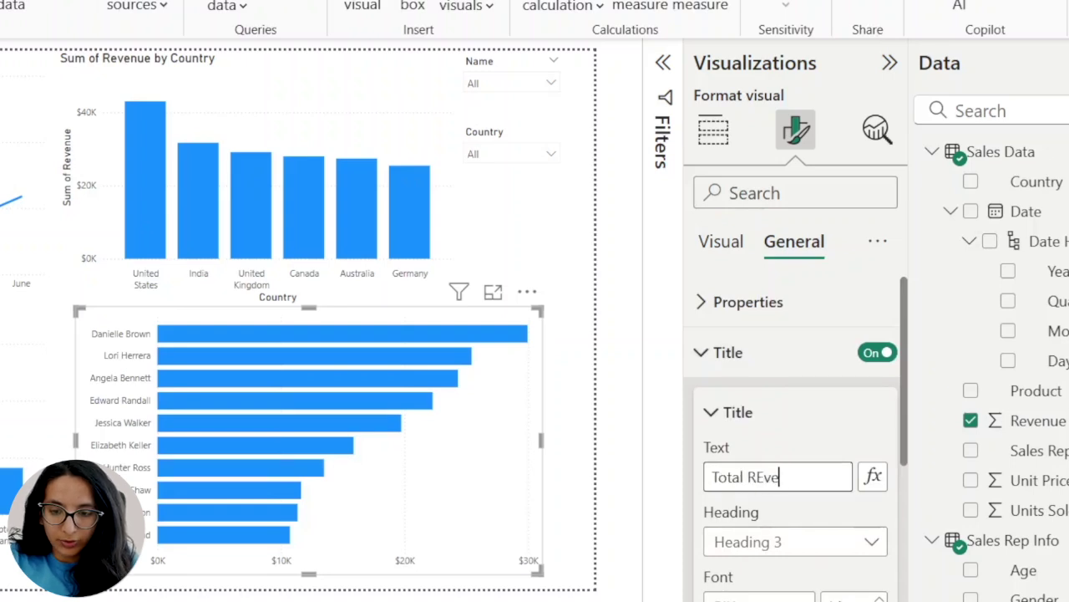
key("Left")
key("BackSpace")
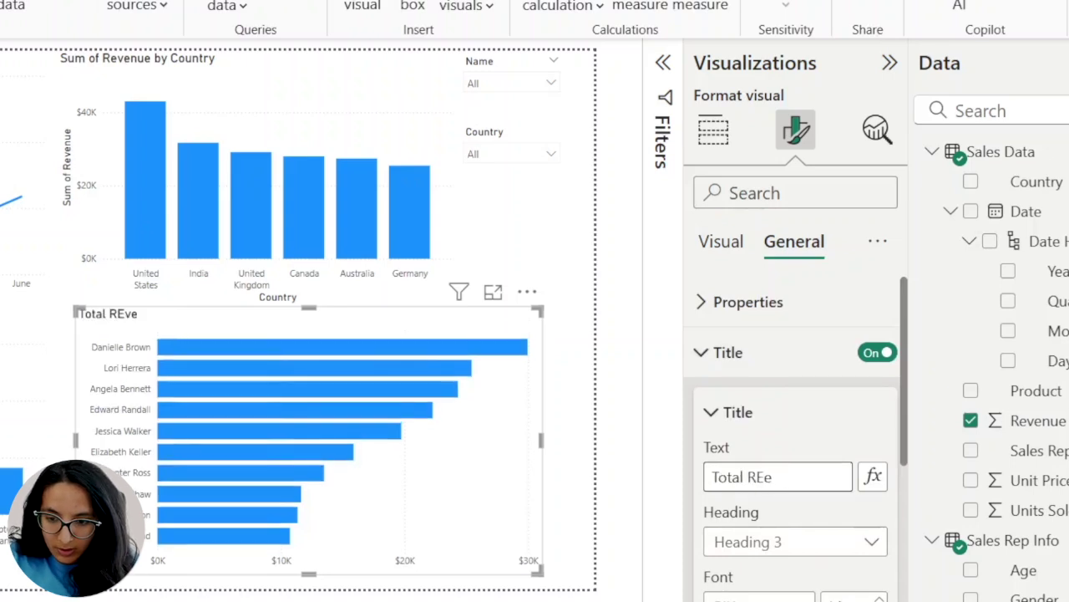
key("Delete")
key("BackSpace")
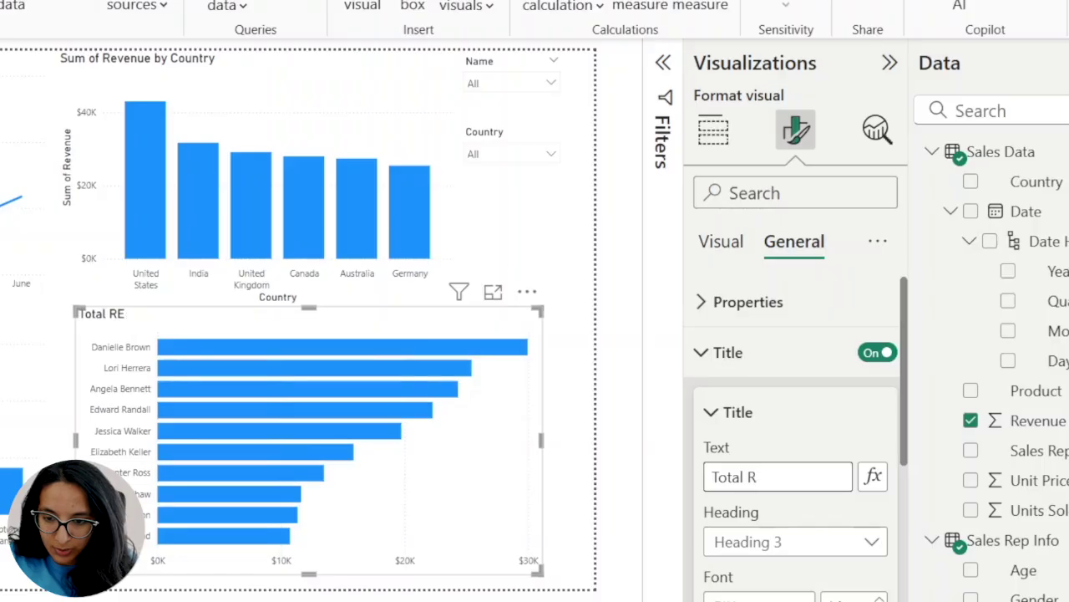
type("evenue")
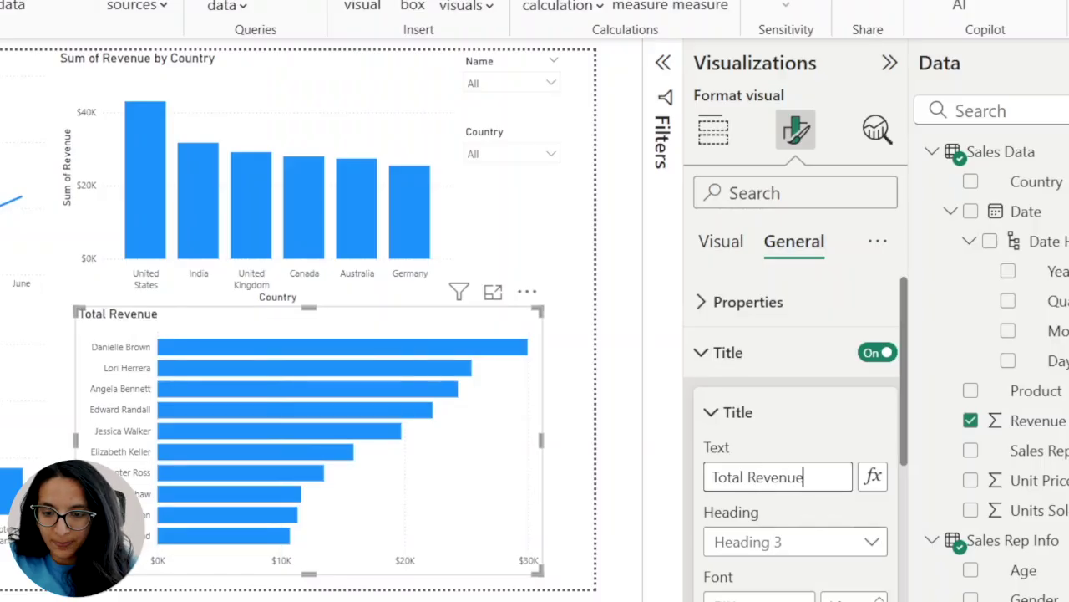
type(" by sales")
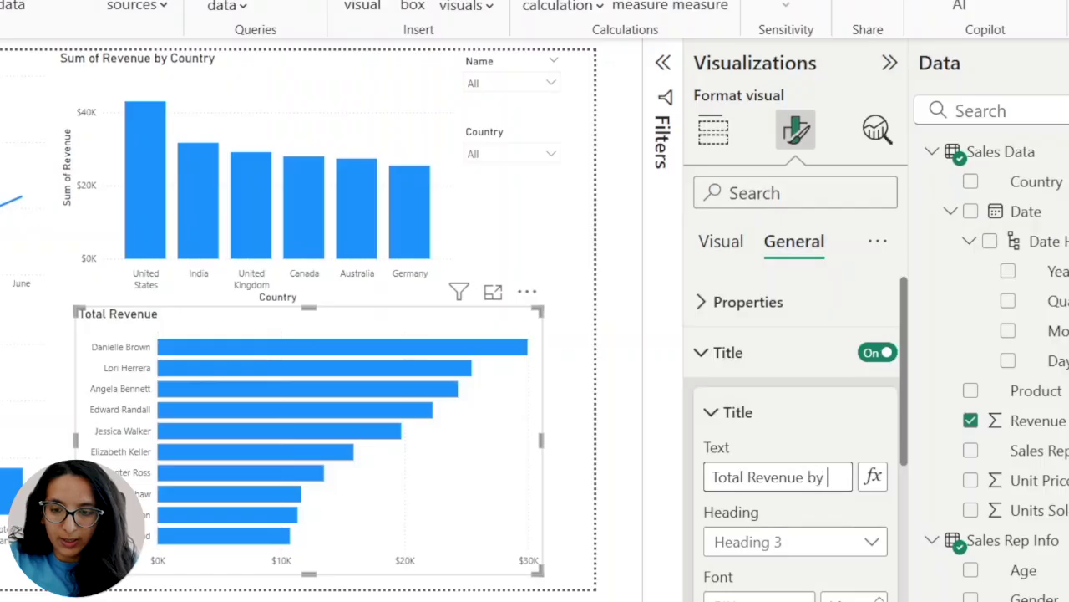
type(" rep")
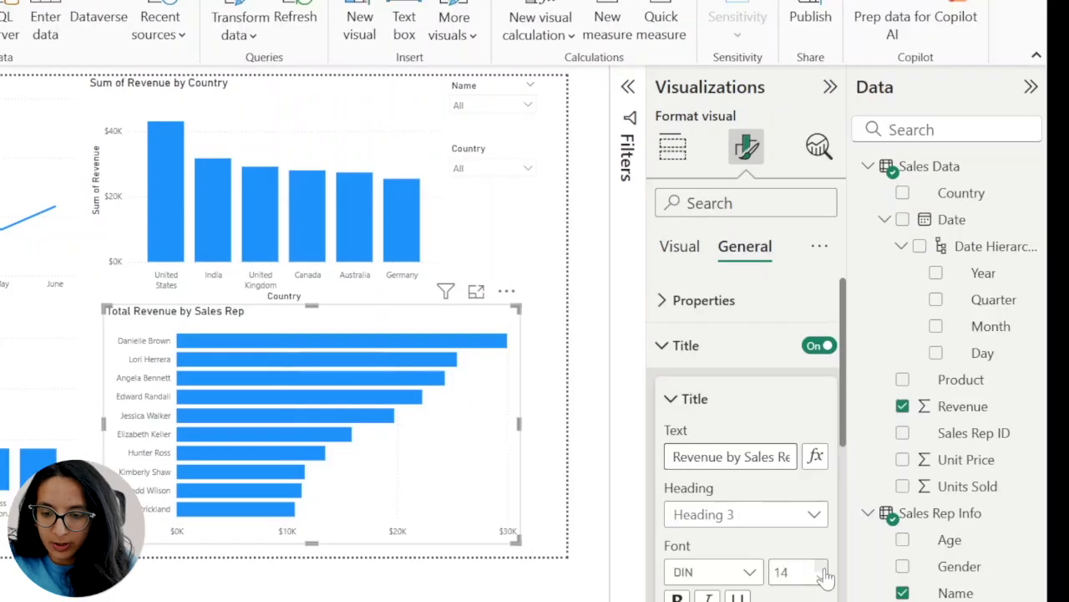
- Set the sales rep chart's title font size to 20 and deselect the chart
left_click(821, 568)
left_click(821, 567)
left_click(821, 568)
left_click(821, 567)
left_click(821, 567)
left_click(822, 567)
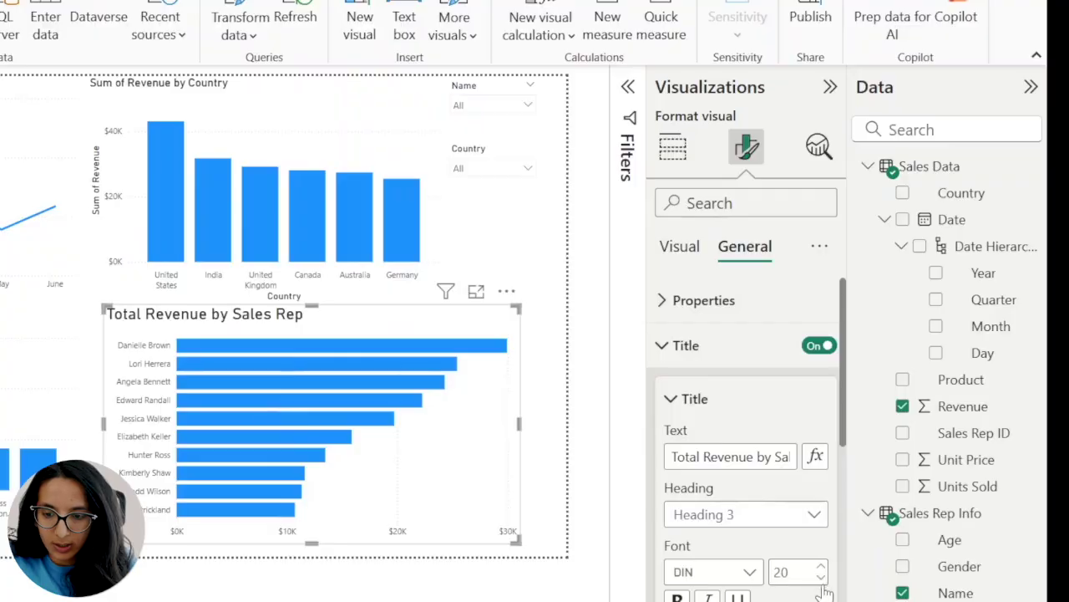
left_click(556, 362)
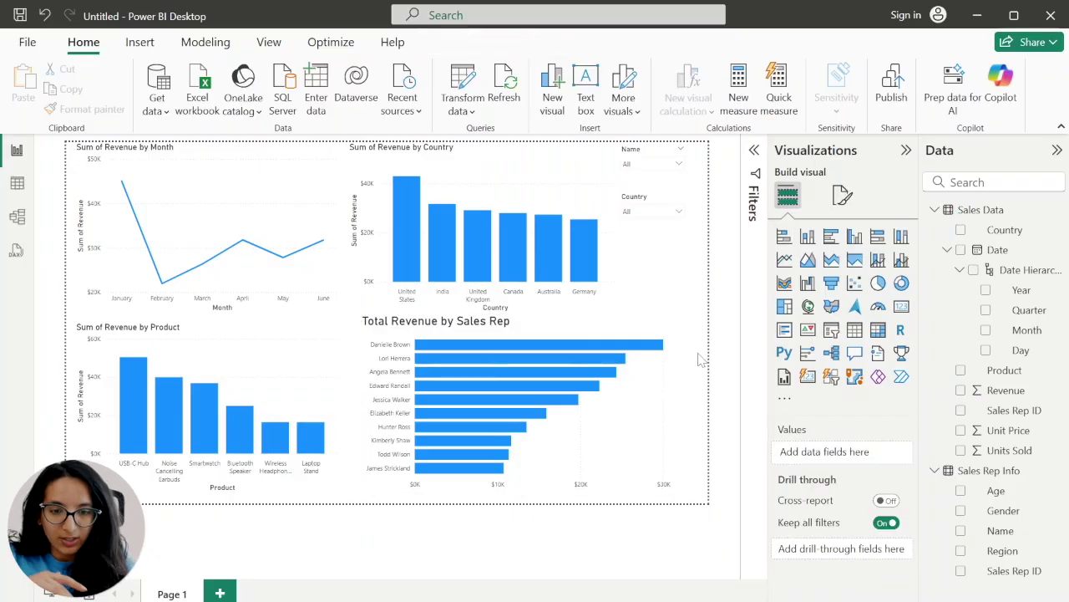
- Turn on a light grey shadow for the Total Revenue by Sales Rep chart and deselect the chart
left_click(664, 326)
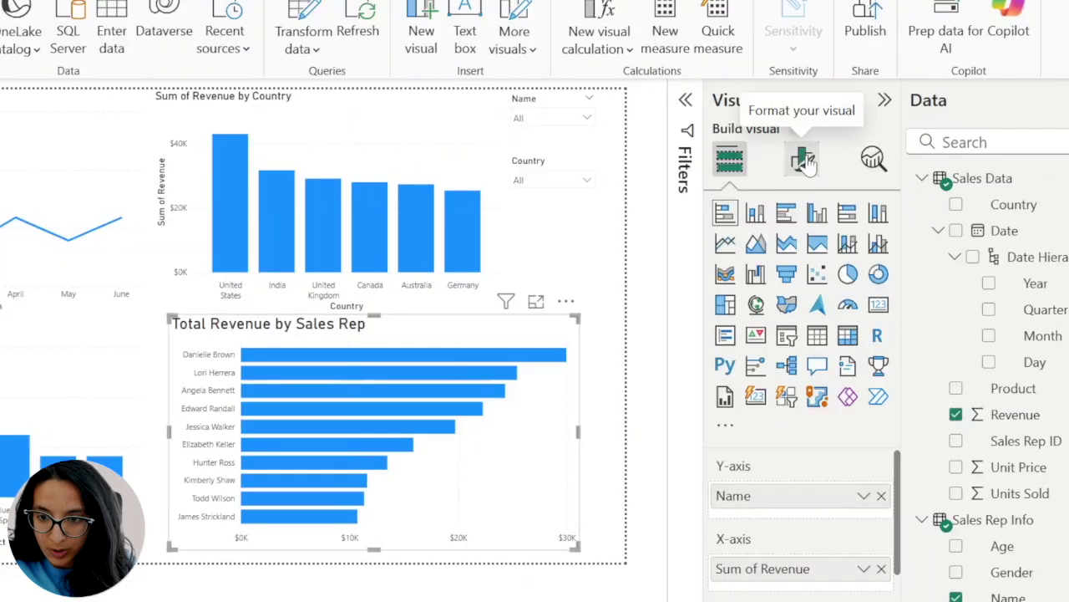
left_click(804, 163)
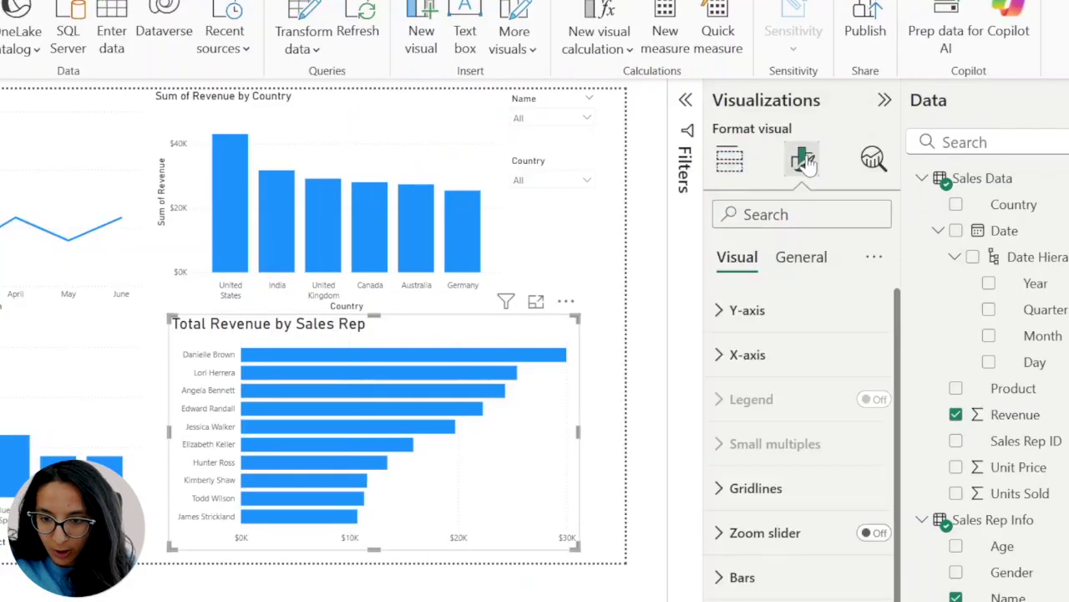
left_click(811, 257)
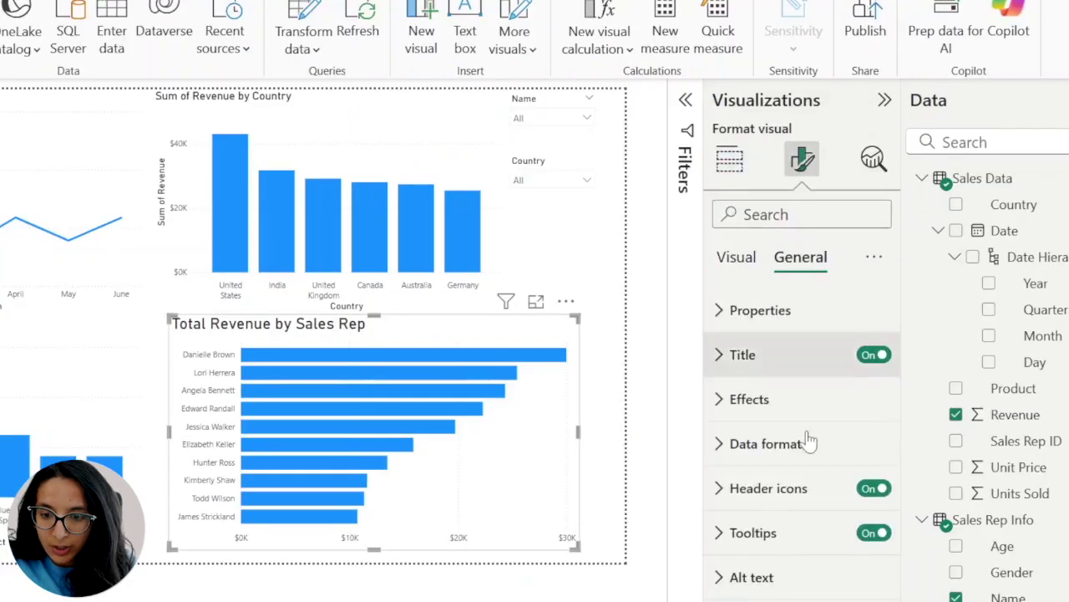
left_click(790, 401)
scroll(797, 451, "down", 3)
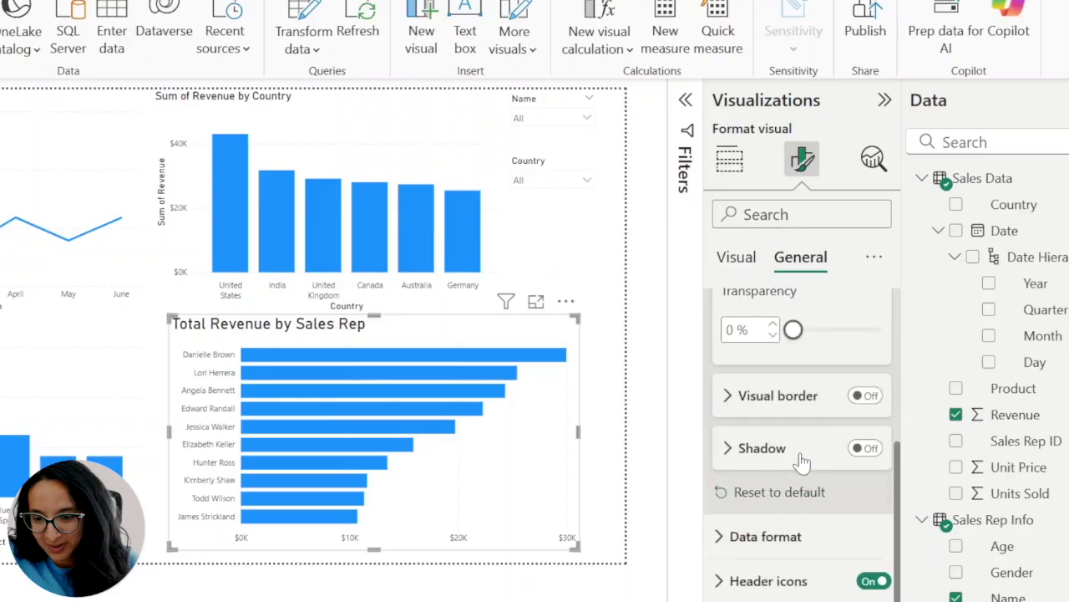
left_click(802, 463)
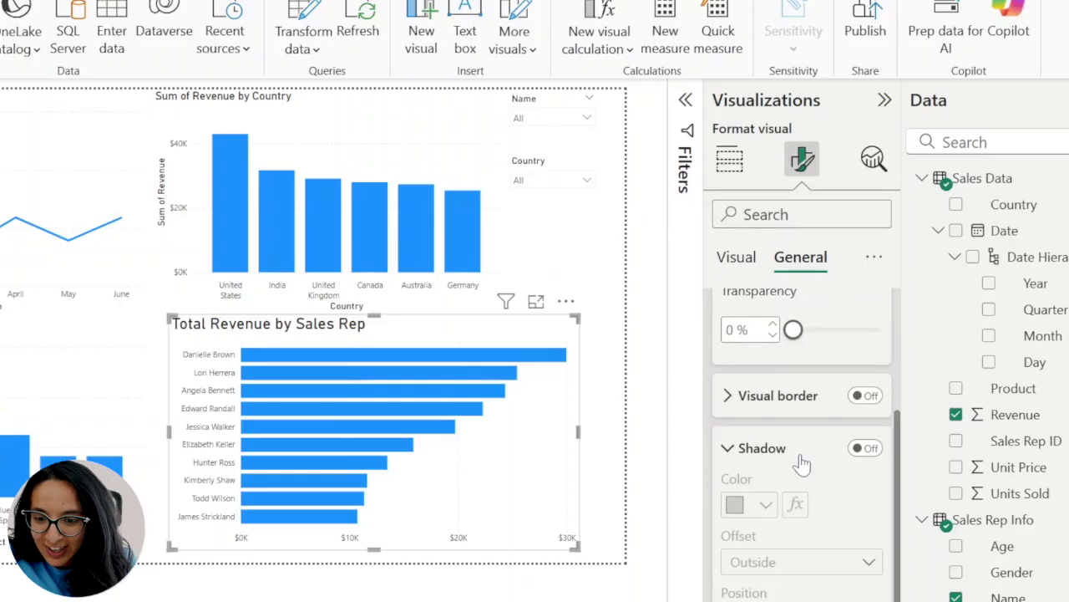
left_click(869, 448)
left_click(765, 505)
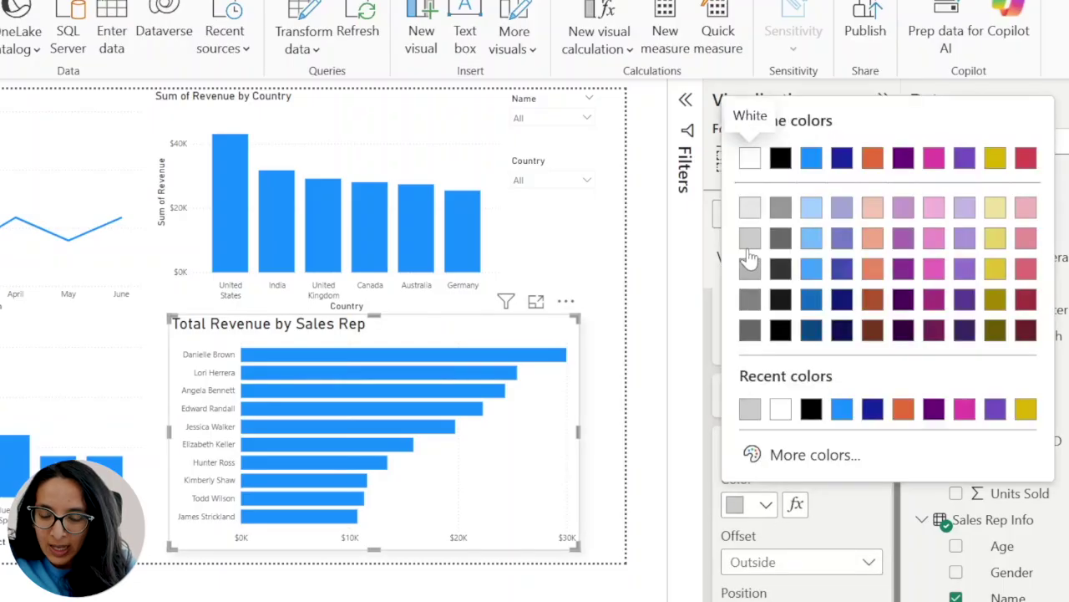
left_click(748, 244)
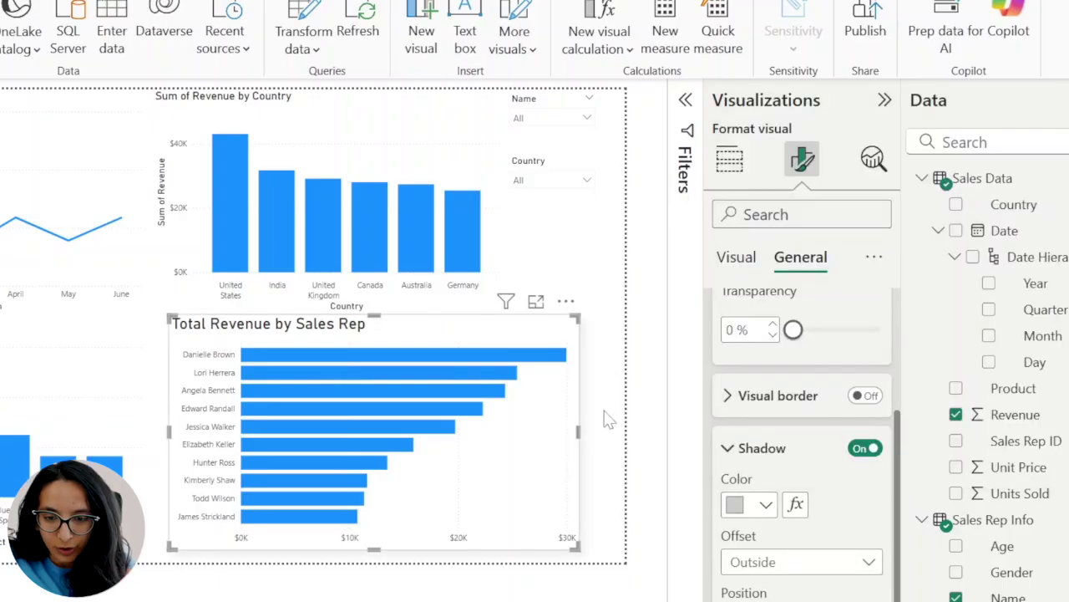
left_click(617, 539)
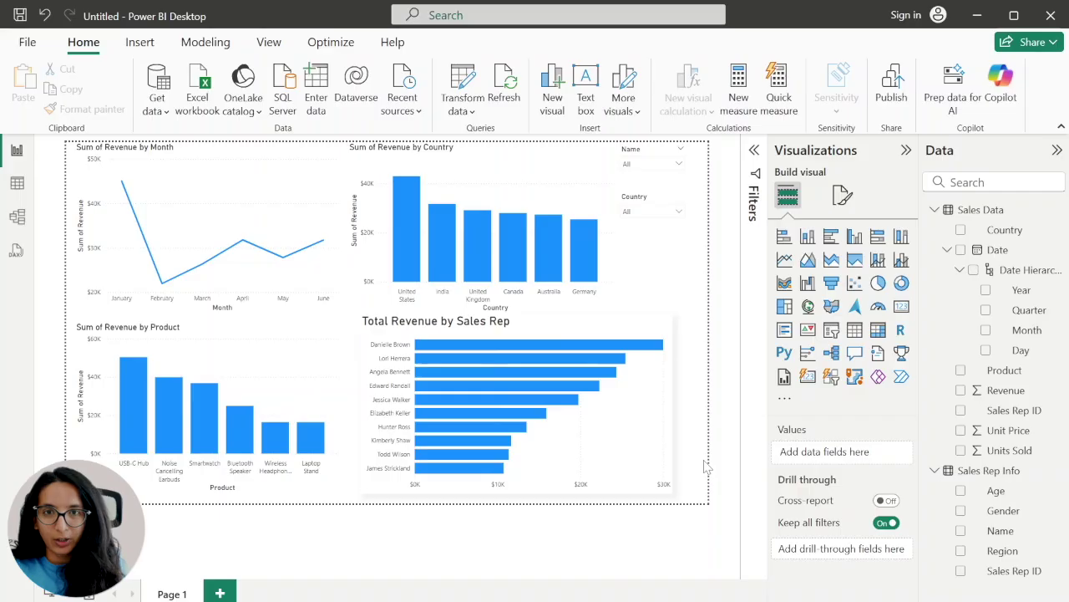
- Set the bar color of the Total Revenue by Sales Rep chart to a dark navy blue theme shade
left_click(674, 422)
left_click(846, 196)
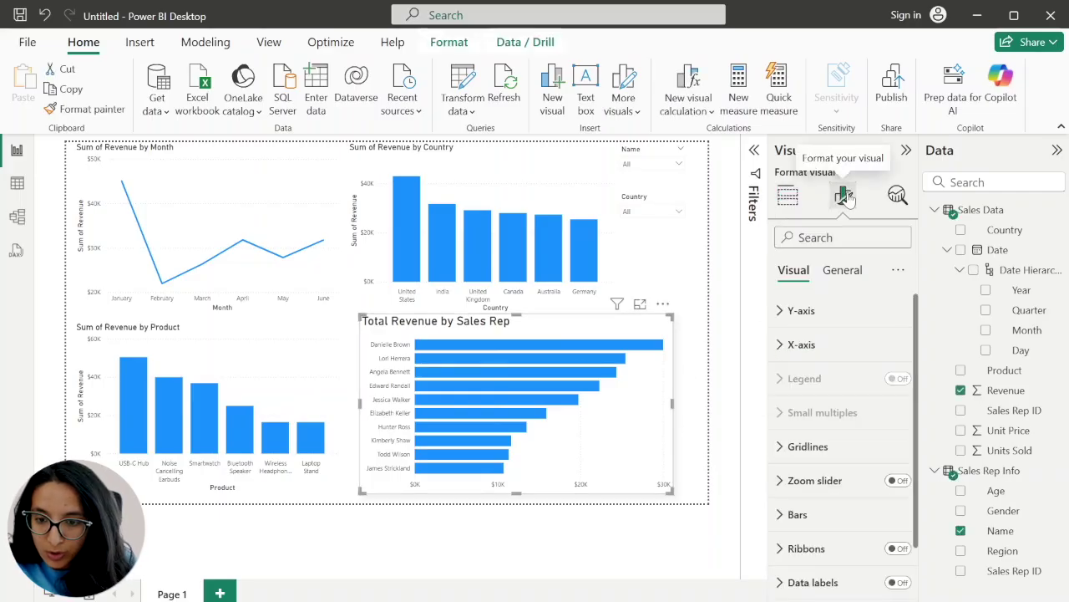
scroll(823, 384, "down", 2)
scroll(827, 410, "up", 2)
scroll(832, 434, "down", 2)
left_click(834, 456)
scroll(834, 458, "down", 5)
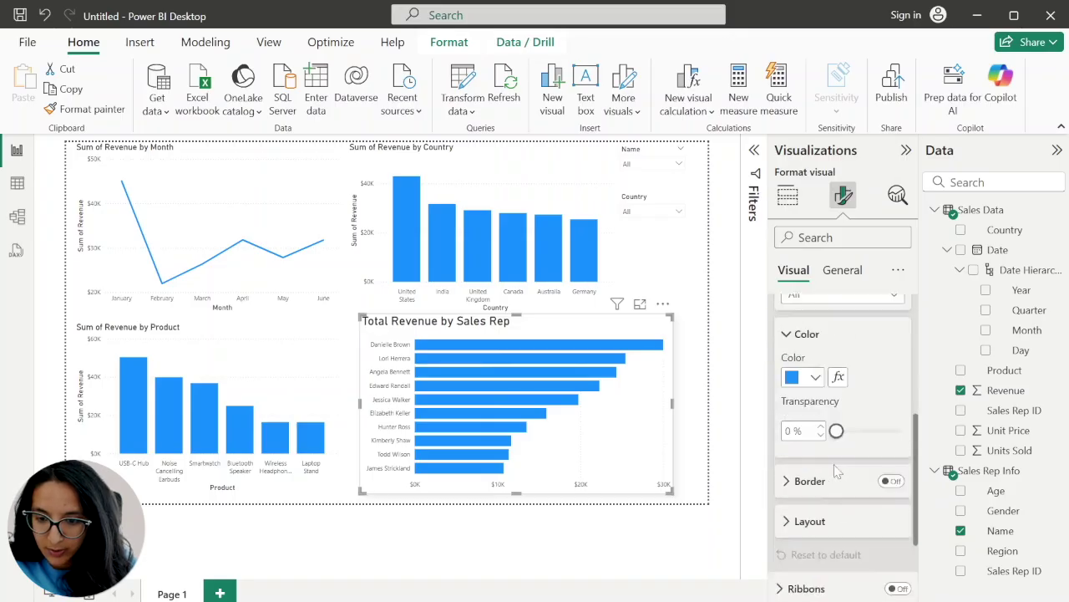
scroll(827, 417, "up", 2)
left_click(807, 365)
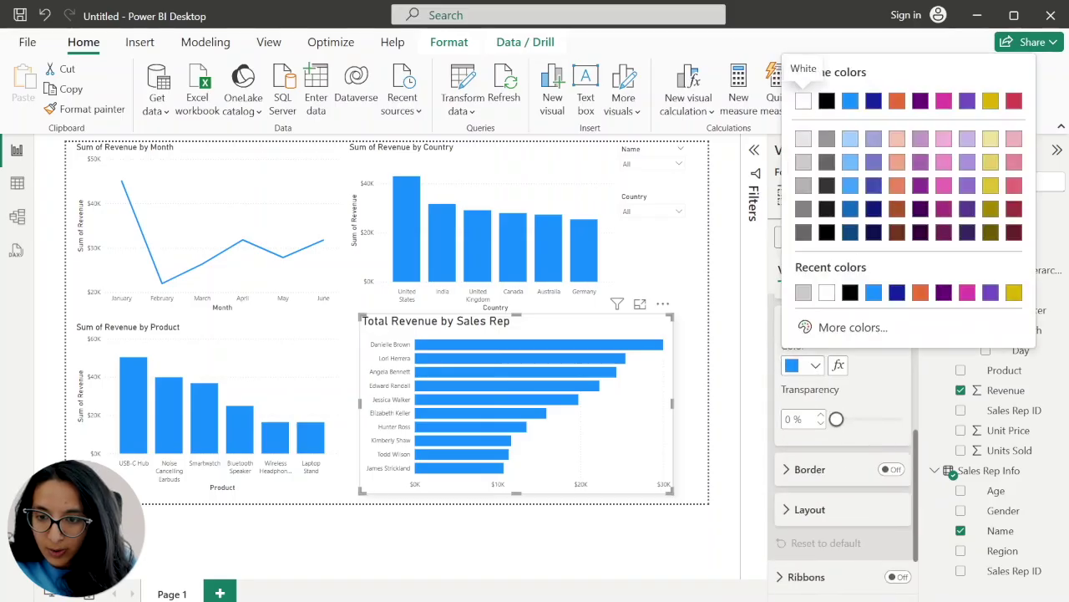
left_click(873, 232)
left_click(811, 366)
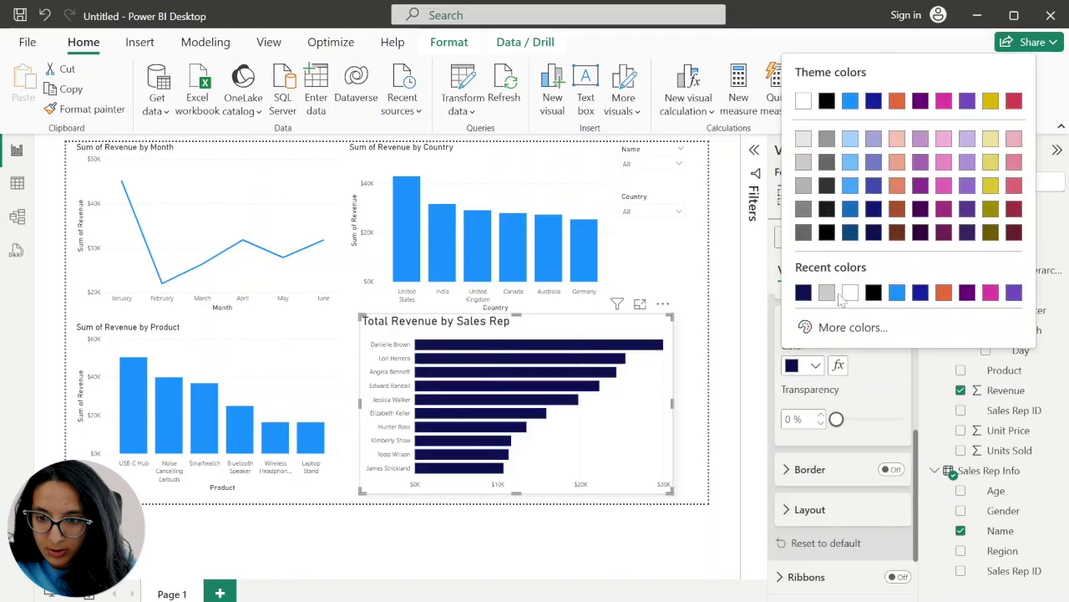
left_click(875, 215)
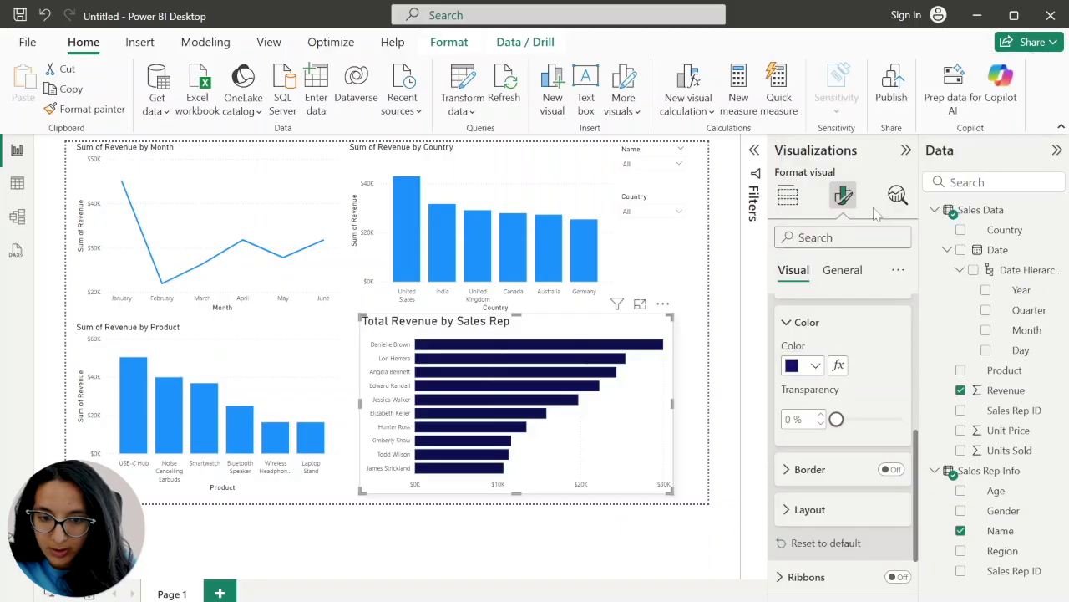
left_click(704, 426)
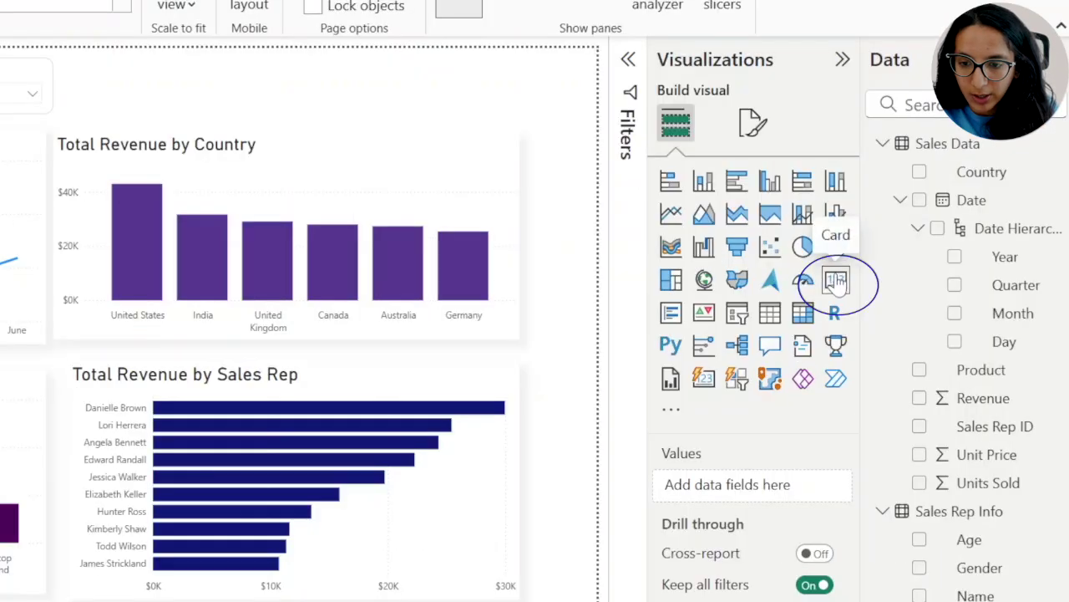
- Add a card visual showing the sum of Revenue and fit it into the space beside the Country slicer, above the monthly revenue chart
left_click(836, 282)
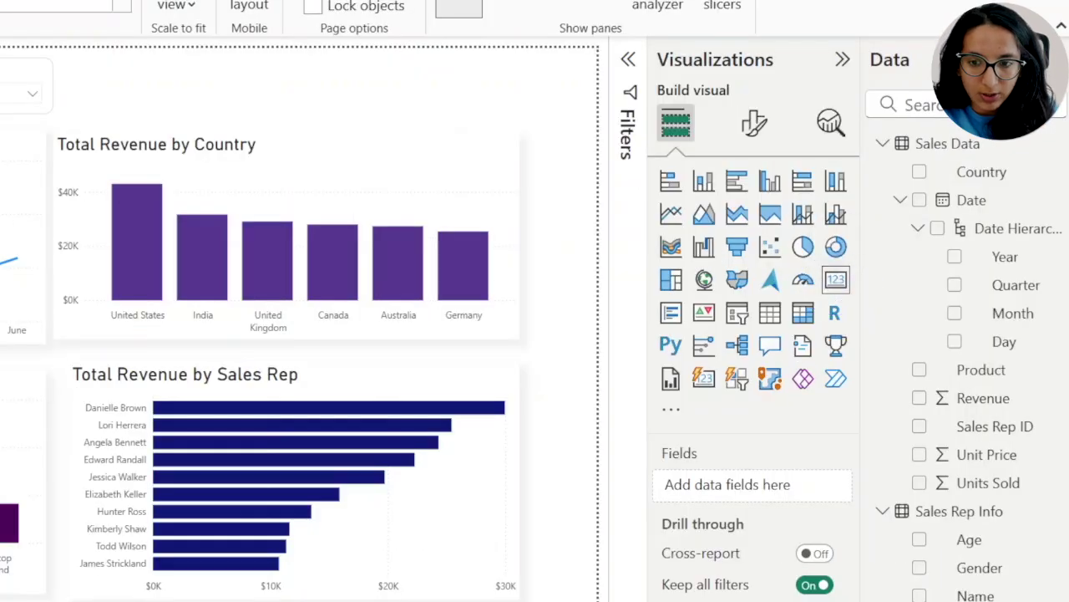
left_click_drag(984, 399, 782, 495)
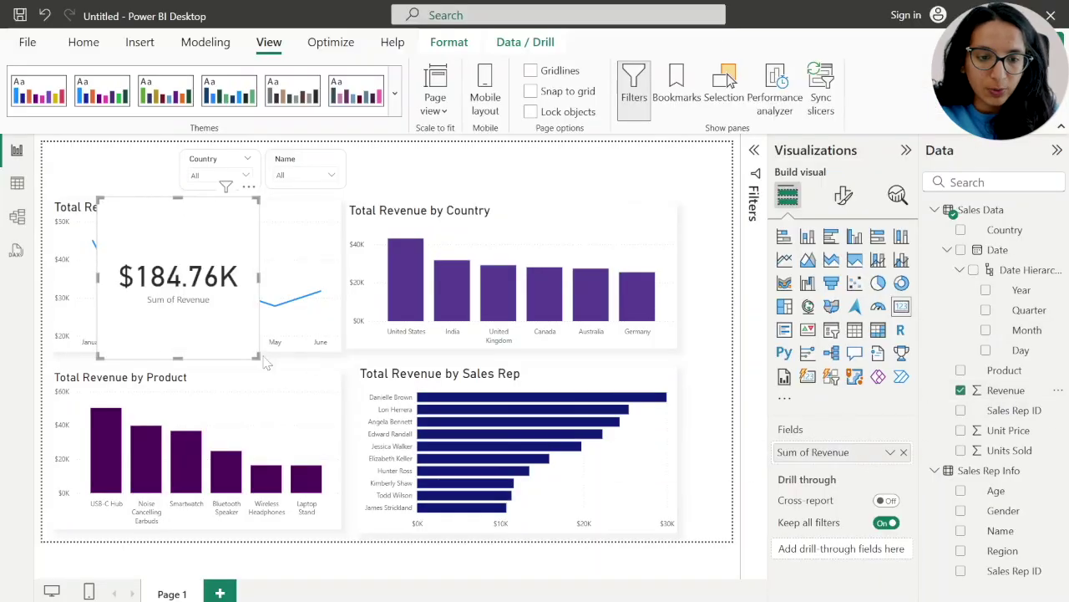
left_click_drag(257, 358, 239, 250)
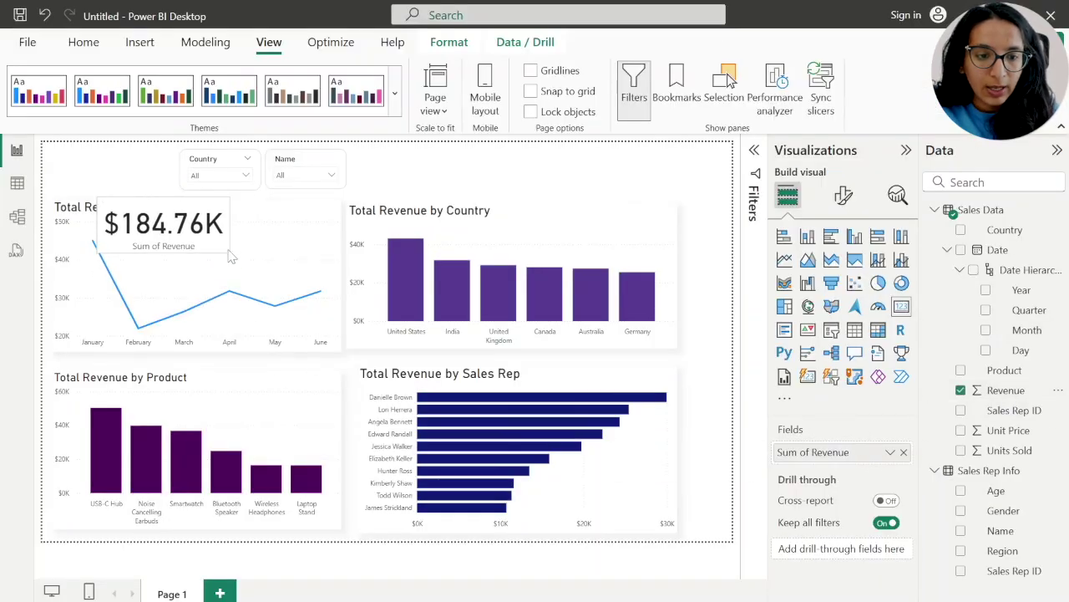
left_click_drag(201, 213, 146, 162)
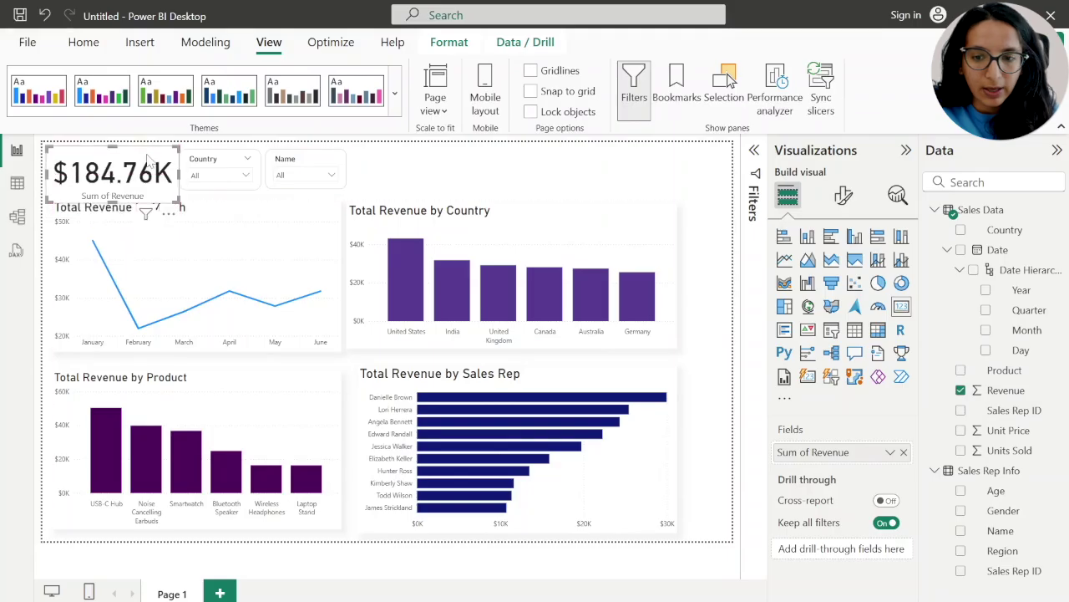
left_click(478, 171)
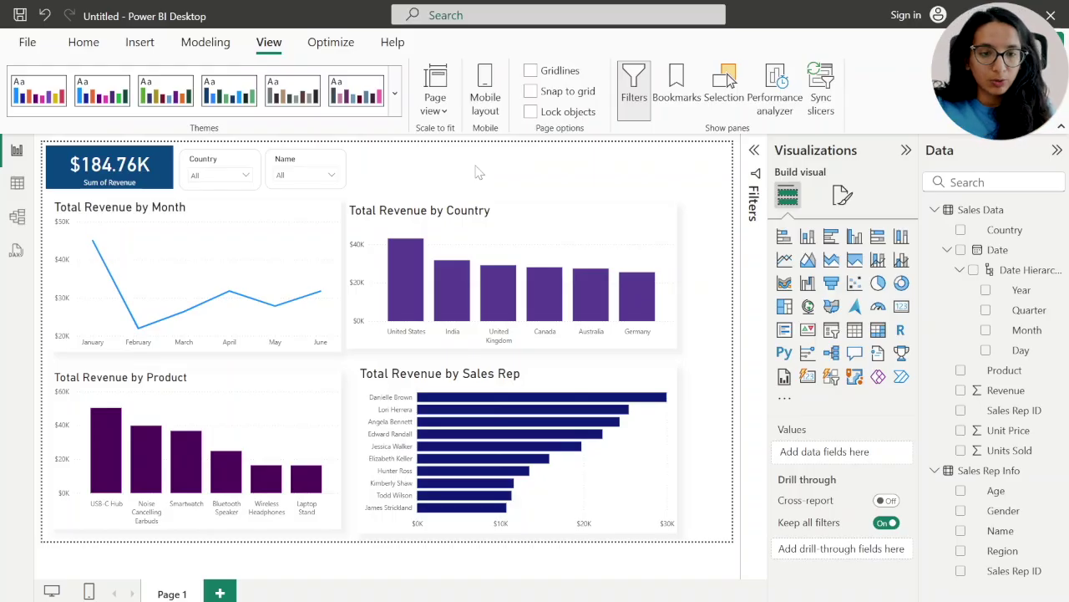
- Test the Country slicer by filtering the report to Canada, Germany and United Kingdom in turn, and clear the filter
left_click(245, 175)
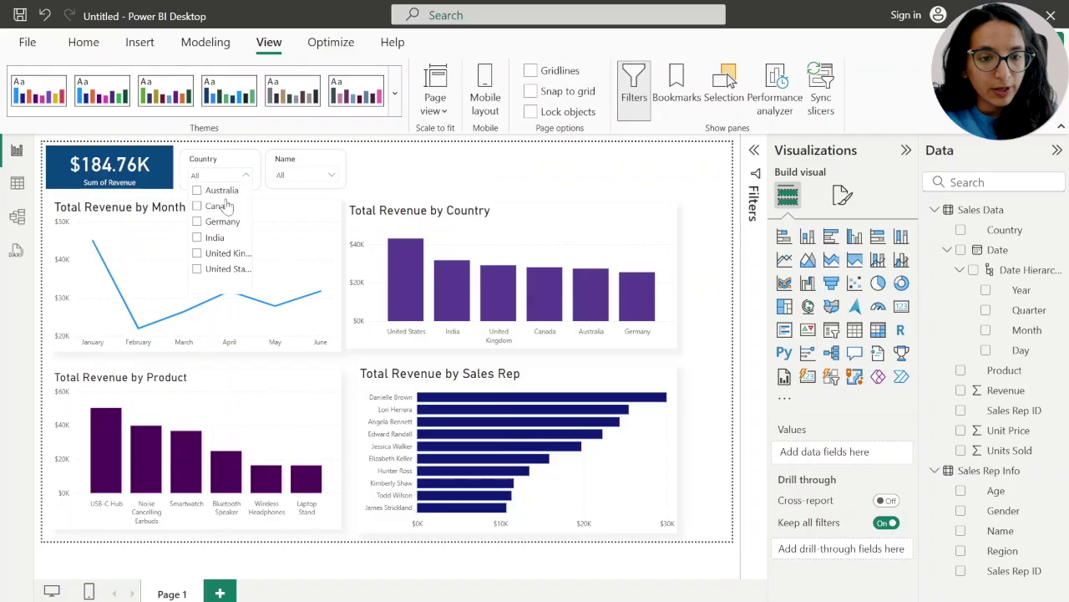
left_click(221, 205)
left_click(220, 222)
left_click(222, 253)
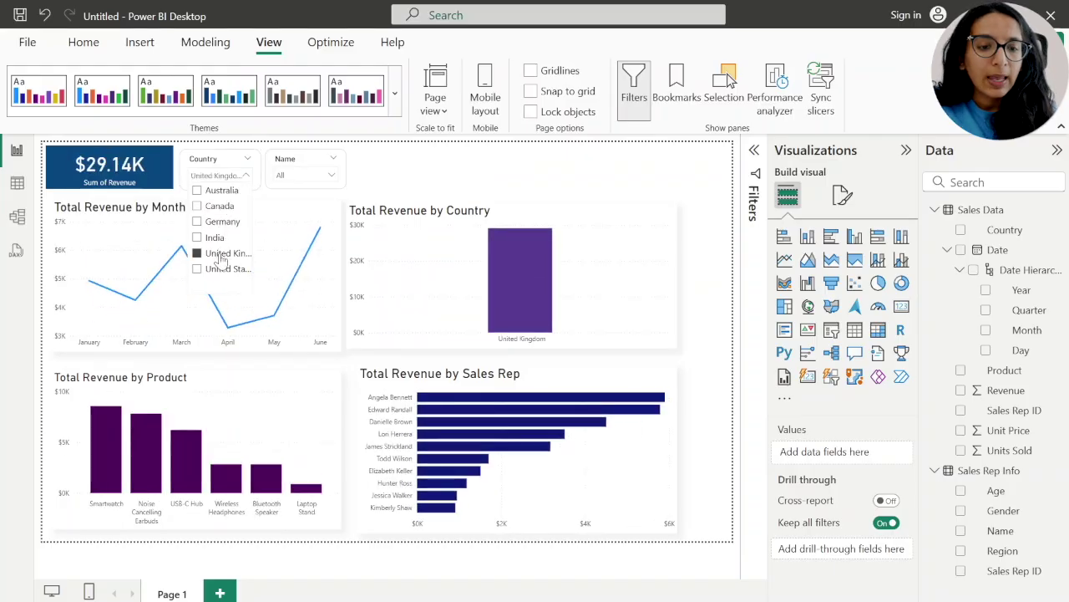
left_click(237, 158)
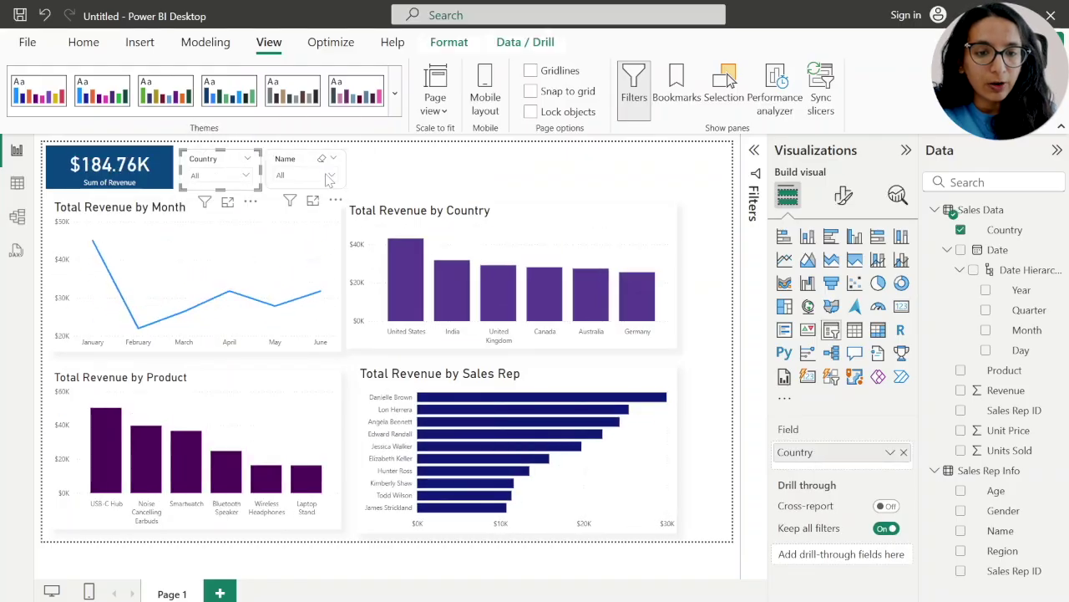
- Test the Name slicer by filtering the report to the first three sales reps one by one, and clear the filter
left_click(331, 176)
left_click(311, 189)
left_click(311, 205)
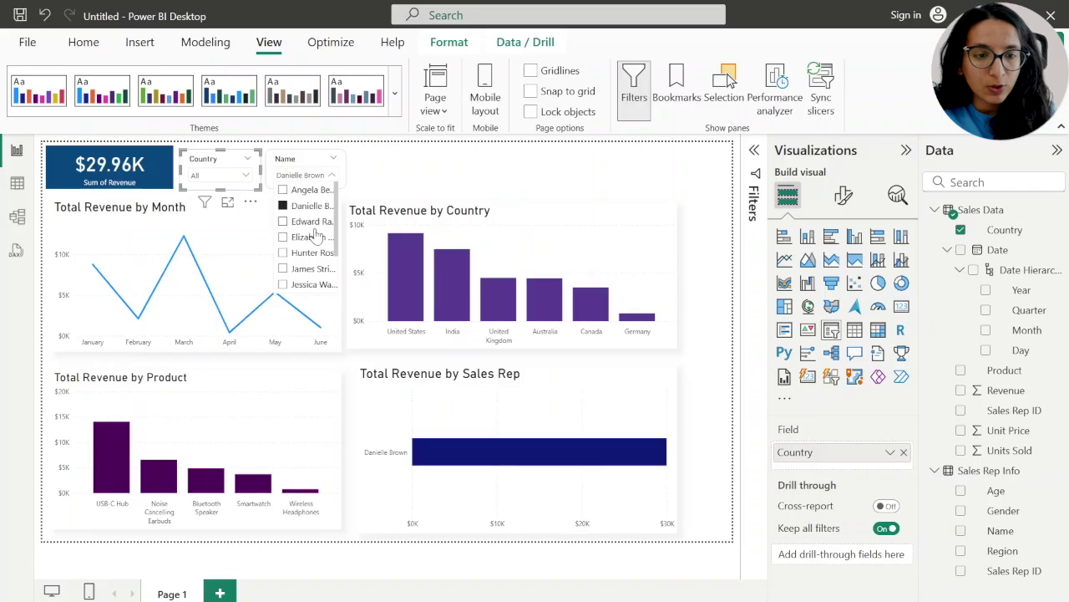
left_click(315, 222)
left_click(316, 226)
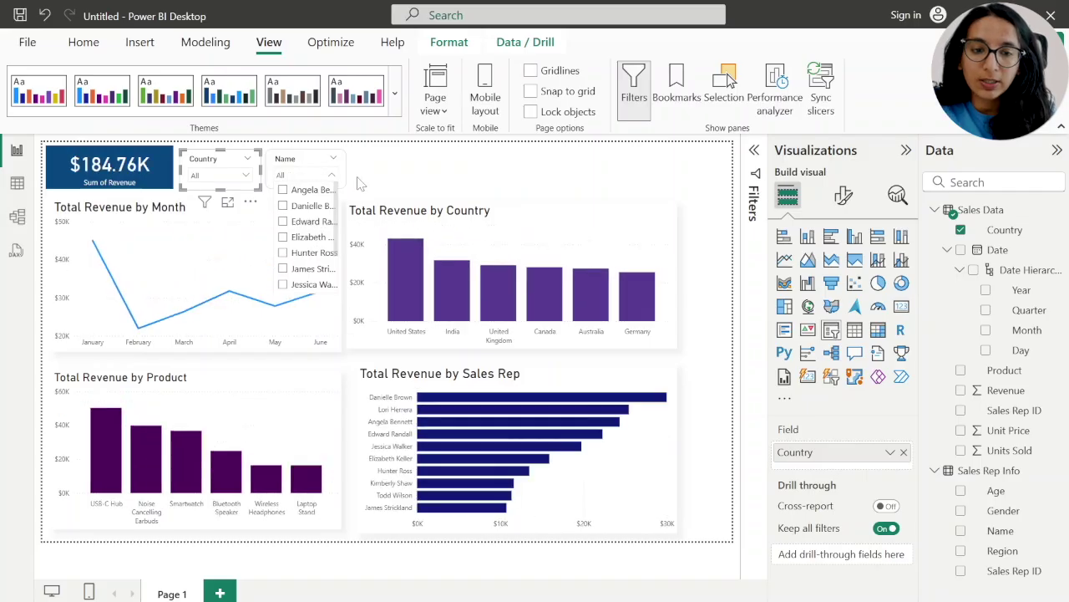
left_click(361, 180)
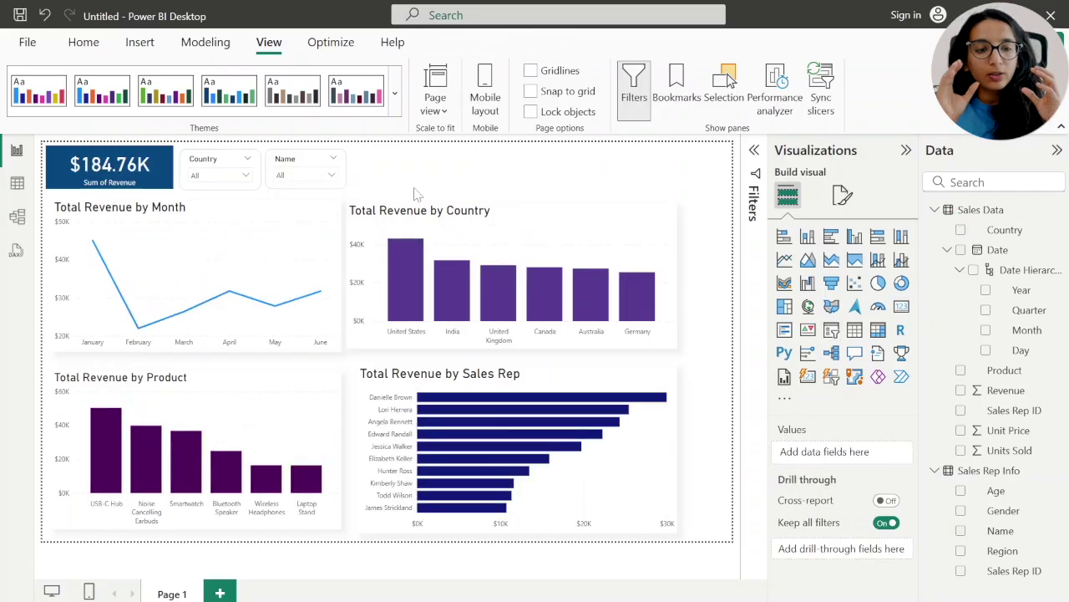